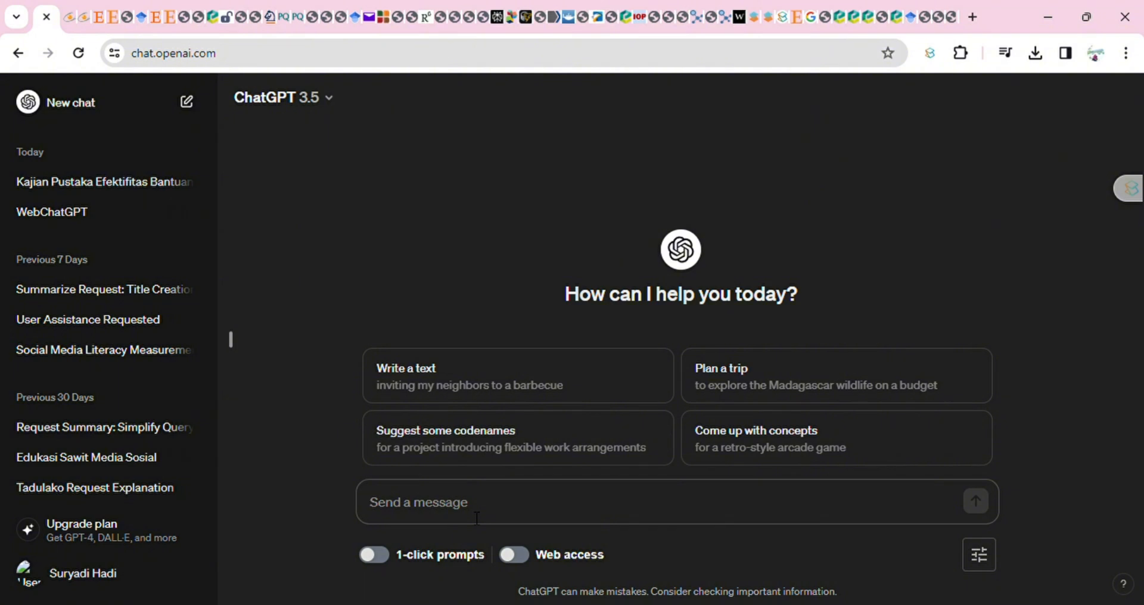
Begin the message with "Saya lagi meriset topik dengan judul seperti ini: Penggunaan Sistem Informasi dalam Mendukung Keputusan Manajemen Rantai Pasok.".
type("Saya ")
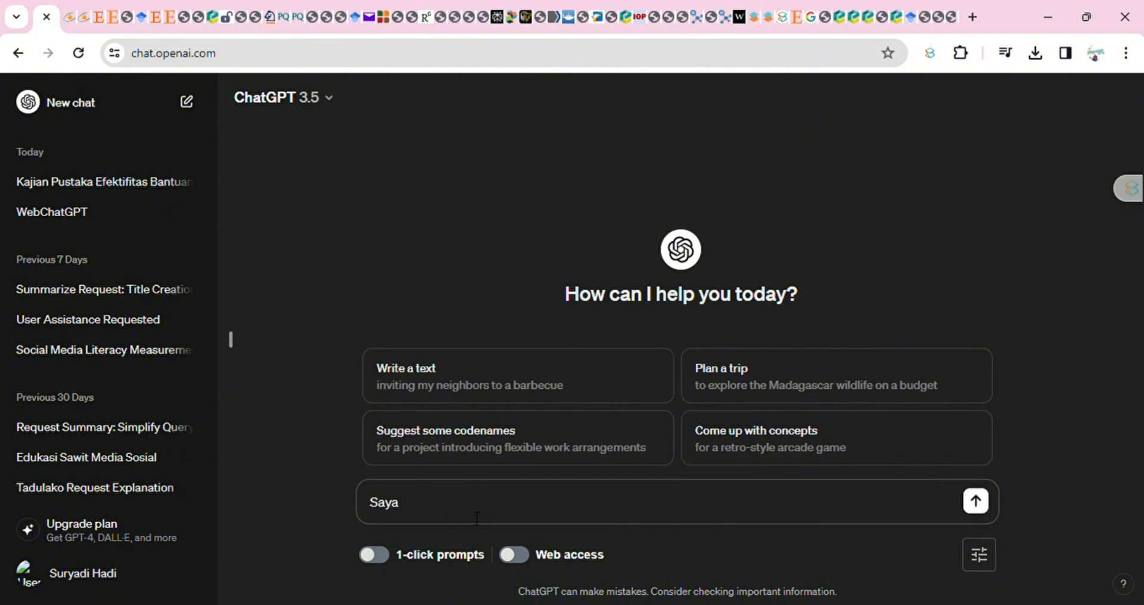
type("lagi meriset topik d")
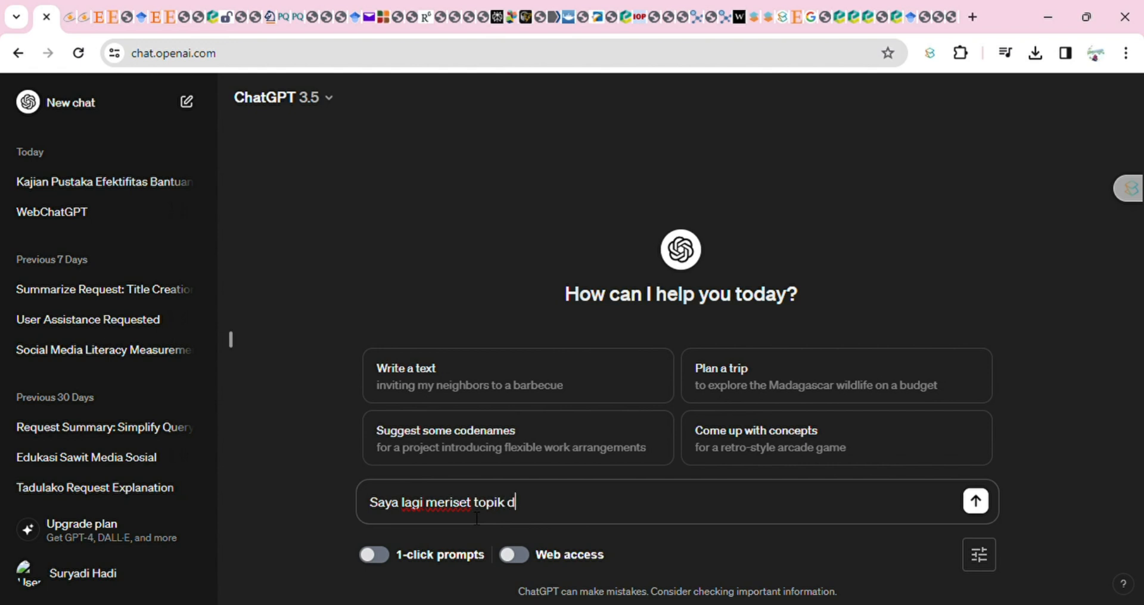
type("engan judul seperti ")
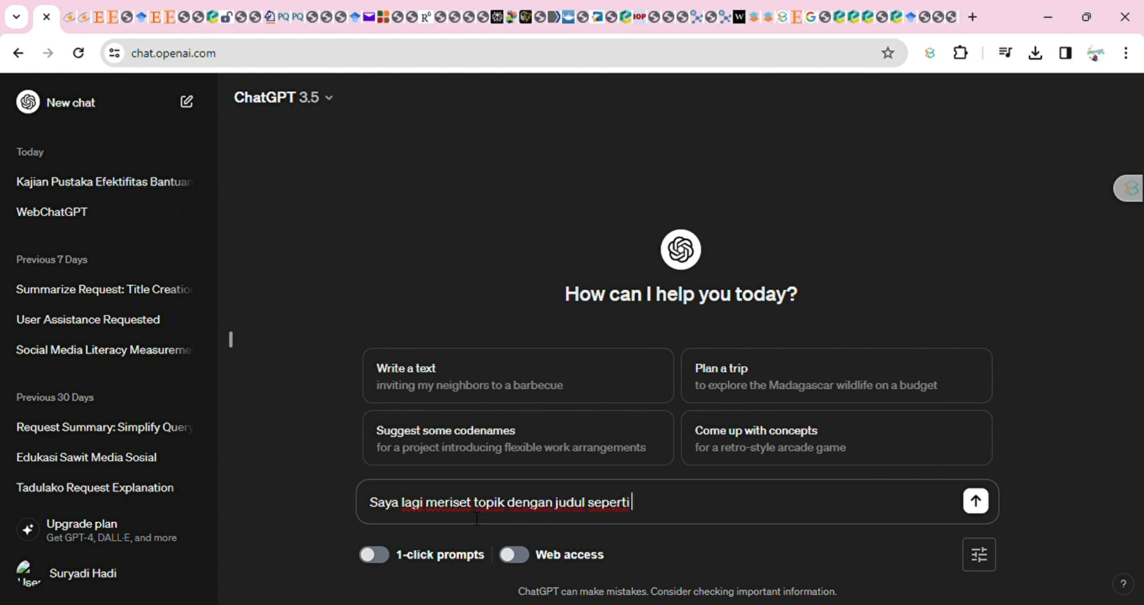
type("ini:")
type("Penggunaan Sistem Informasi dalam Mendukung Keputusan Manajemen Rantai Pasok")
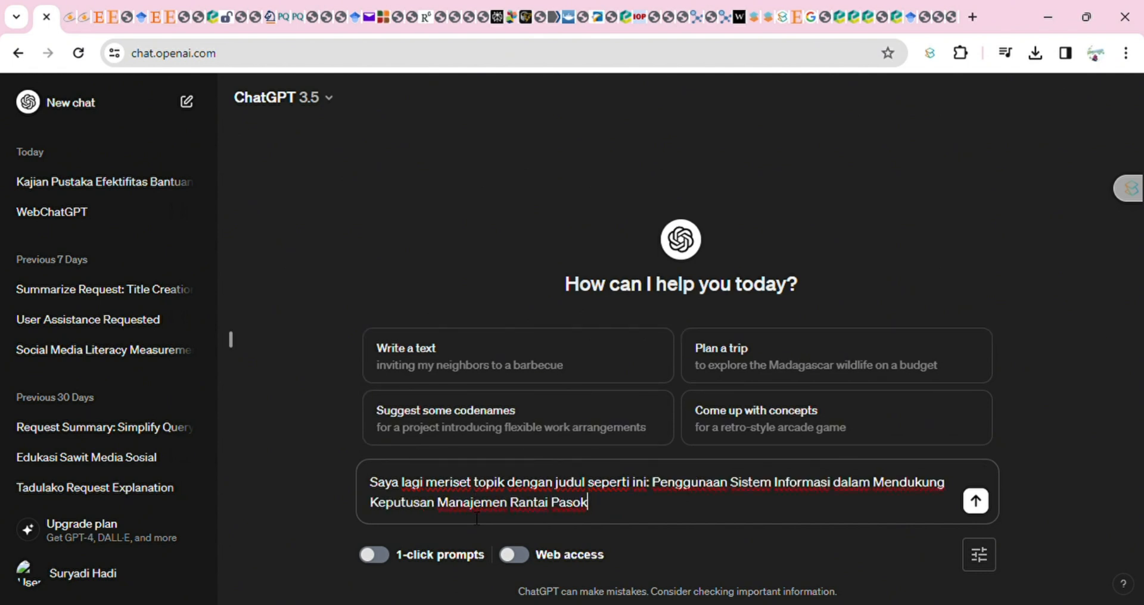
type(".")
type(".")
Add the question "Bisa dibantu poin-poin apa yang harus saya cantumkan pada bagian tinjauang pustaka?" to the message.
type("Bisa diban")
type("tu ")
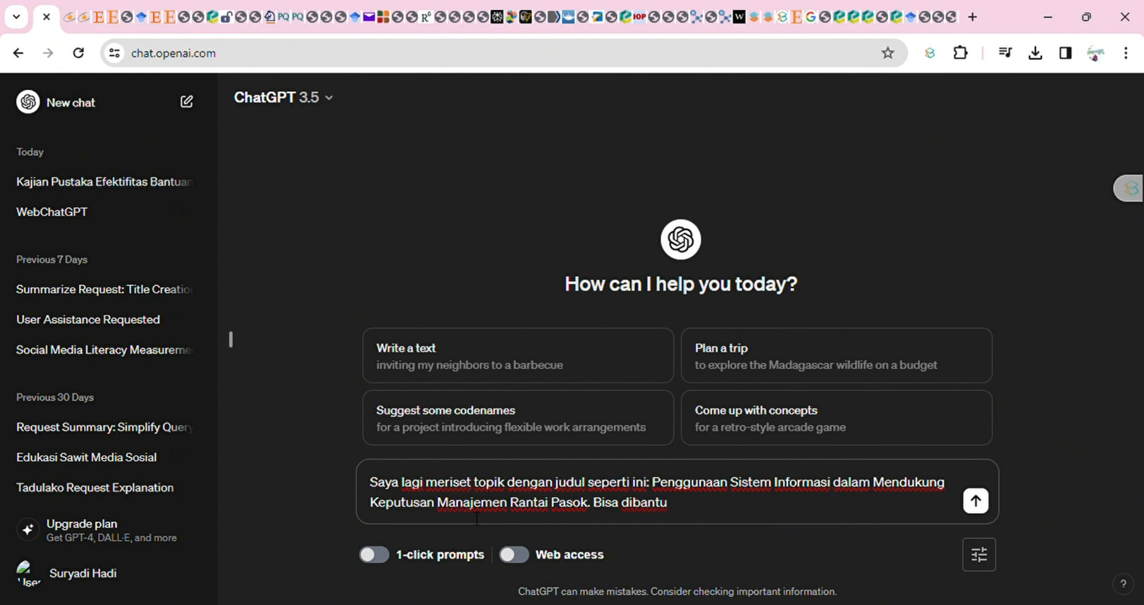
type("poin-poin apa yang")
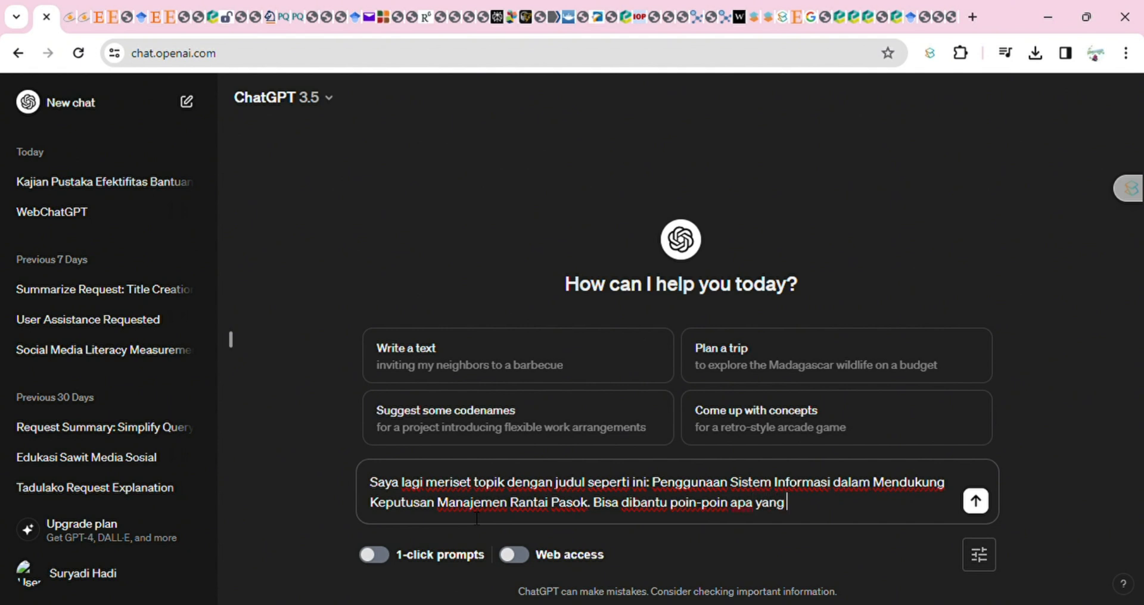
type(" harus saya cantumkan")
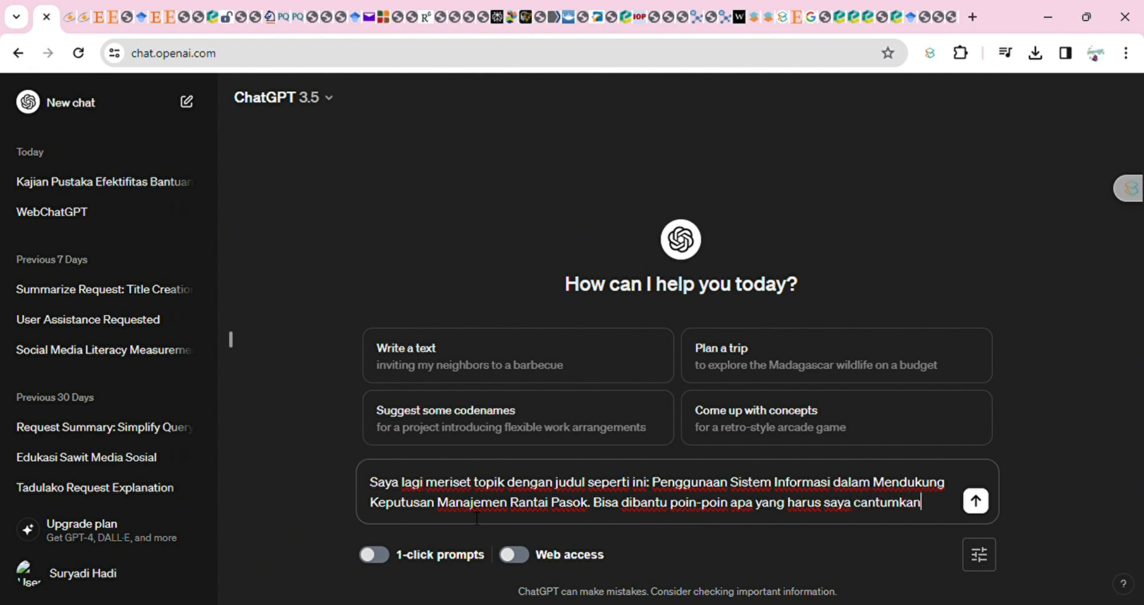
type(" pada bagia")
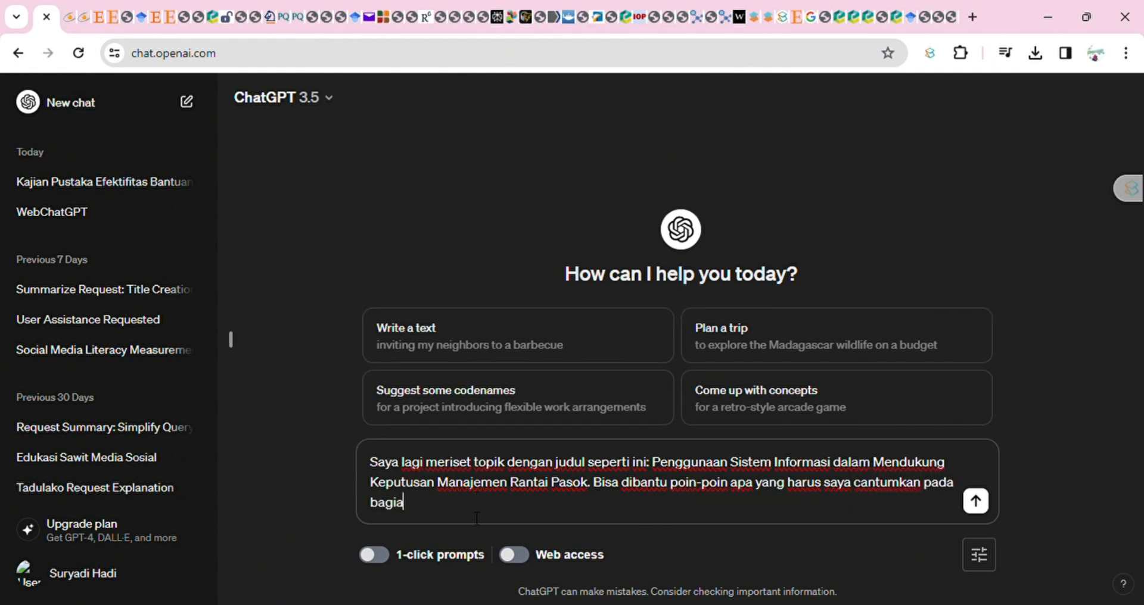
type("n tinjauang pu")
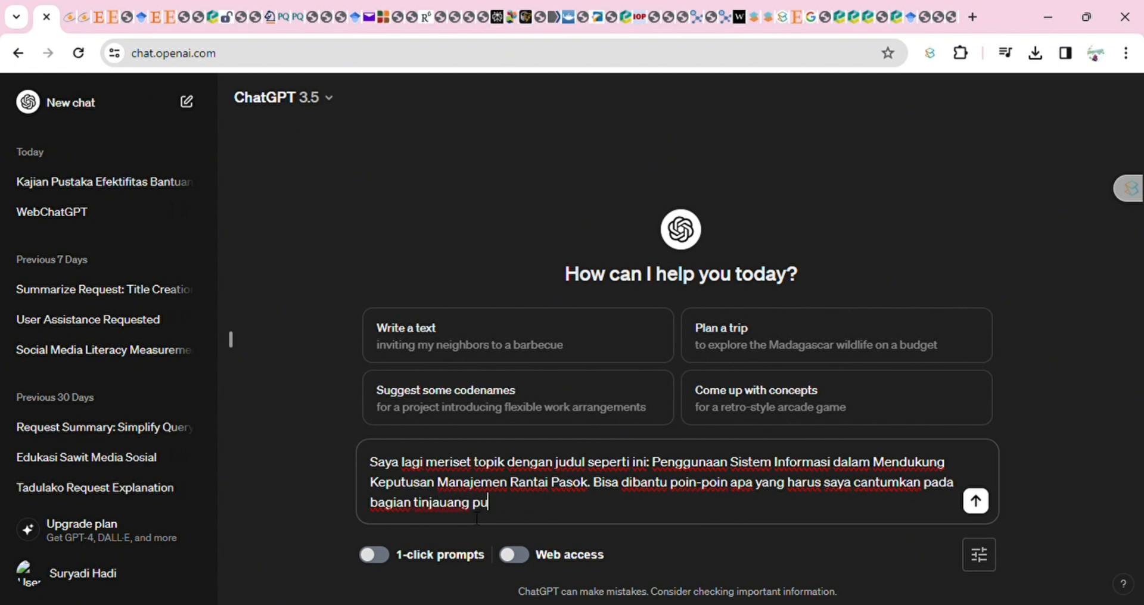
type("staka?")
Correct "tinjauang" to "tinjauan" in the message and send it.
key("Left")
key("Left")
key("Left")
key("Left")
key("Left")
key("Left")
key("Left")
key("Left")
key("BackSpace")
key("Return")
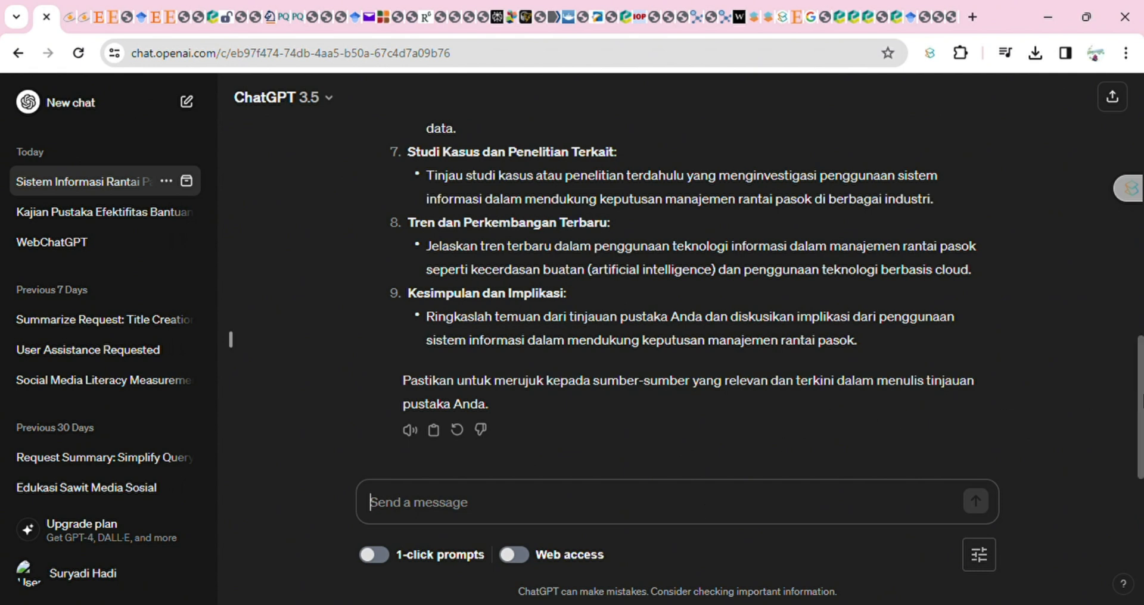
Read through the suggested literature review points in the reply, from the definition of the supply chain to the conclusion and implications.
scroll(686, 298, "up", 1)
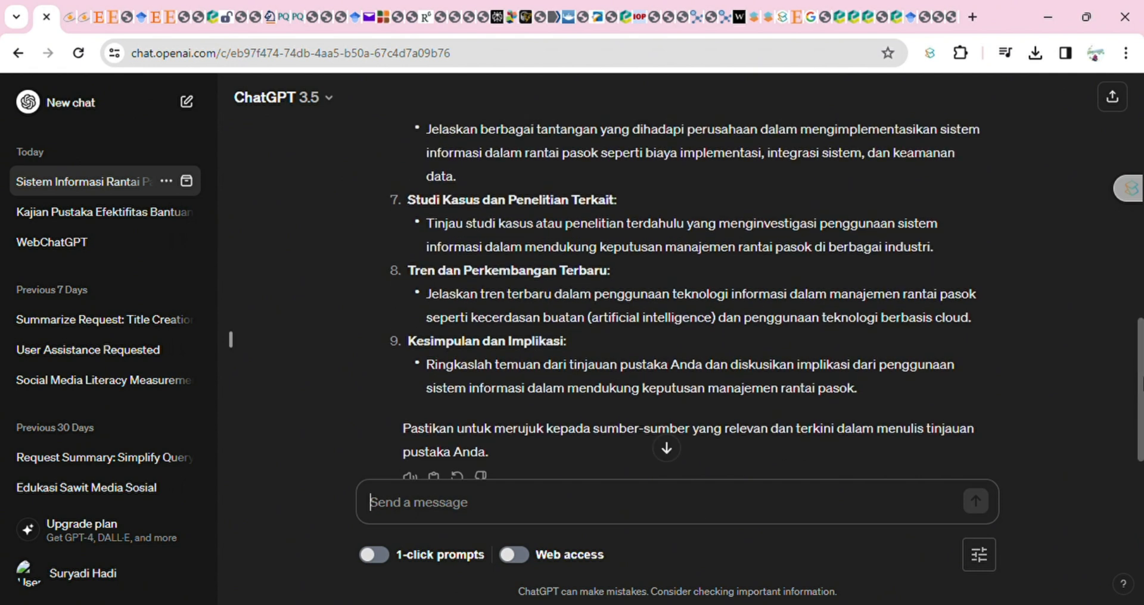
scroll(685, 298, "up", 2)
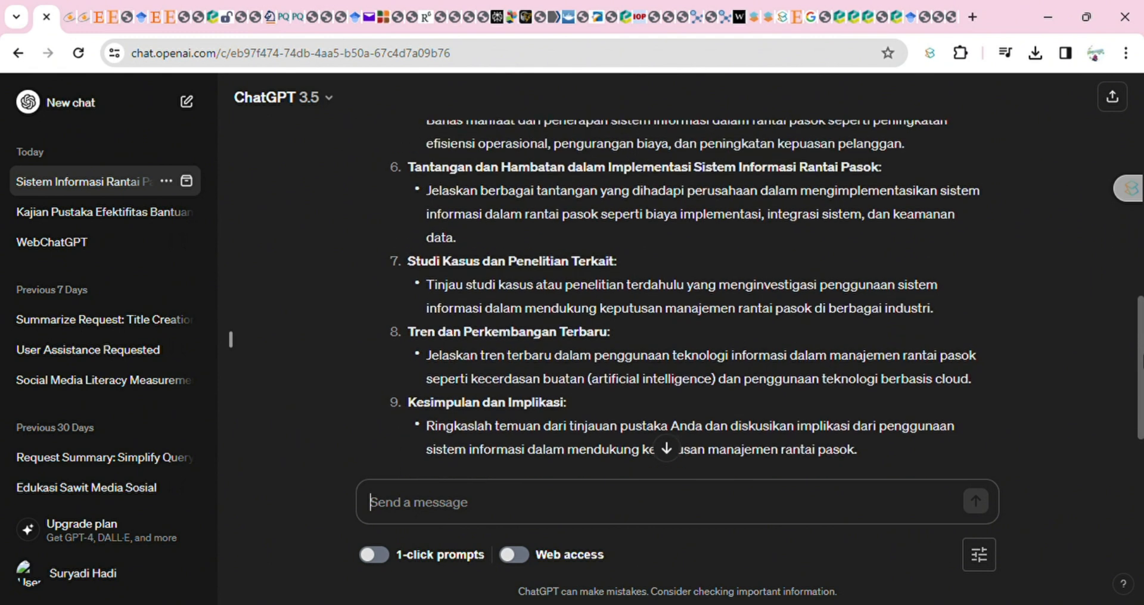
scroll(685, 298, "up", 2)
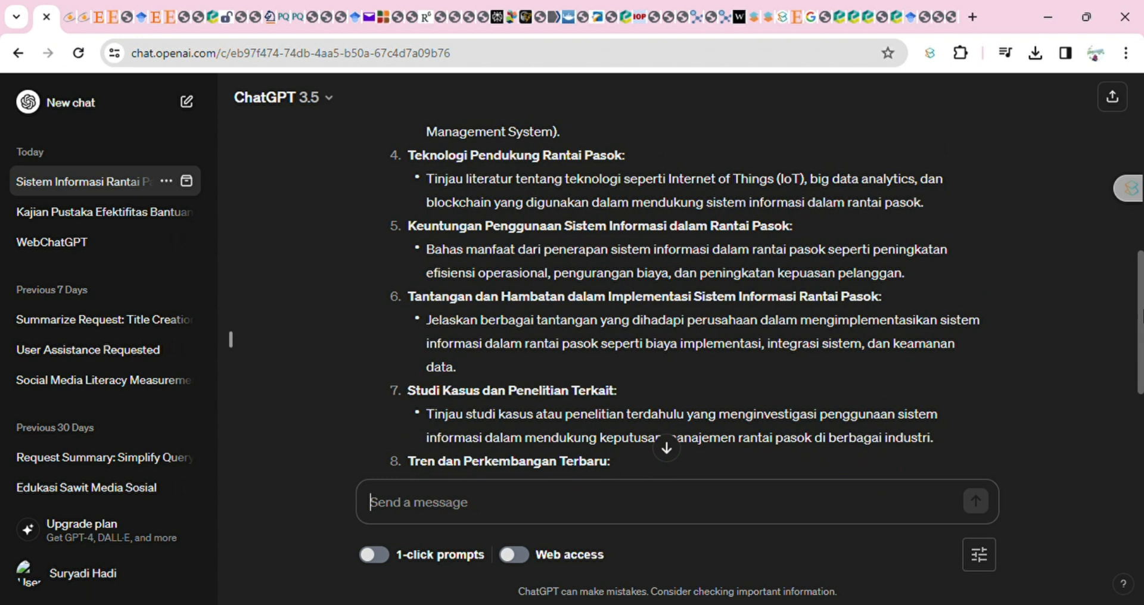
scroll(685, 298, "up", 3)
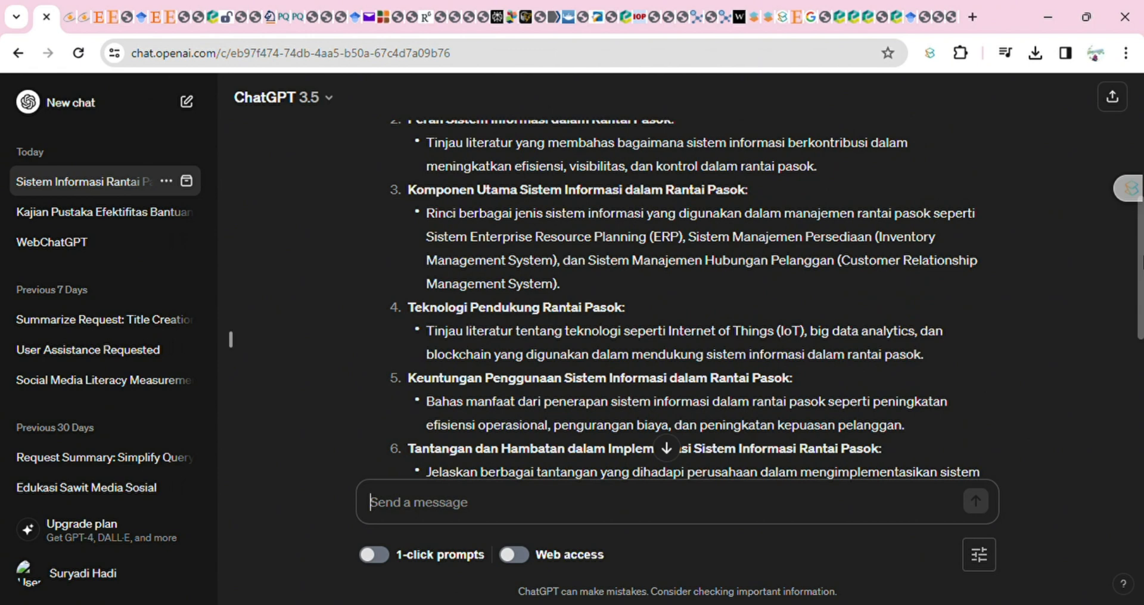
scroll(1140, 306, "down", 2)
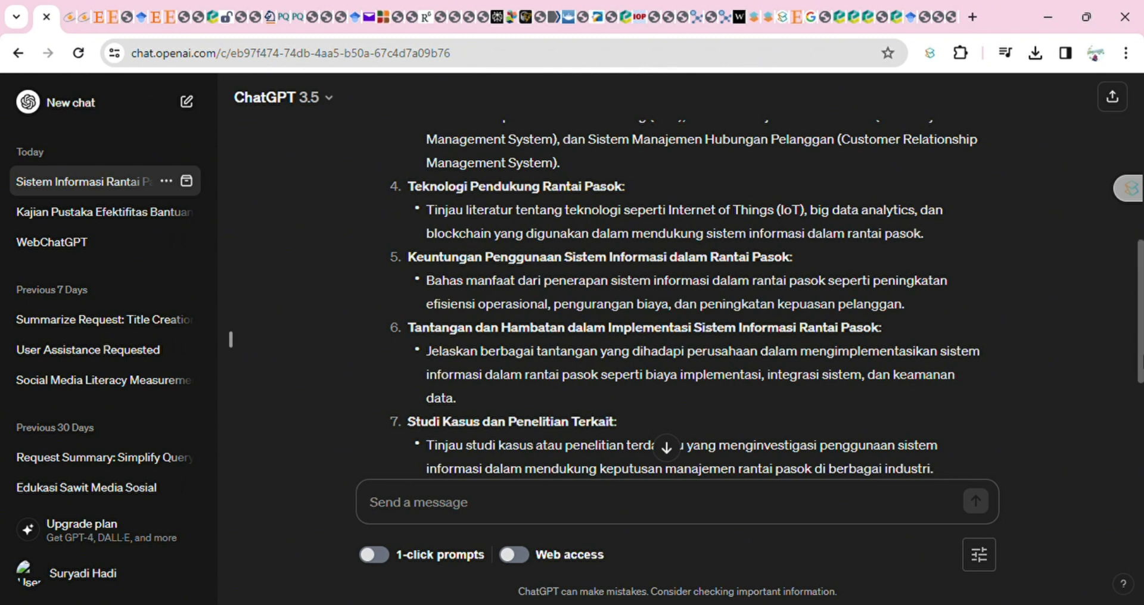
scroll(1140, 309, "up", 2)
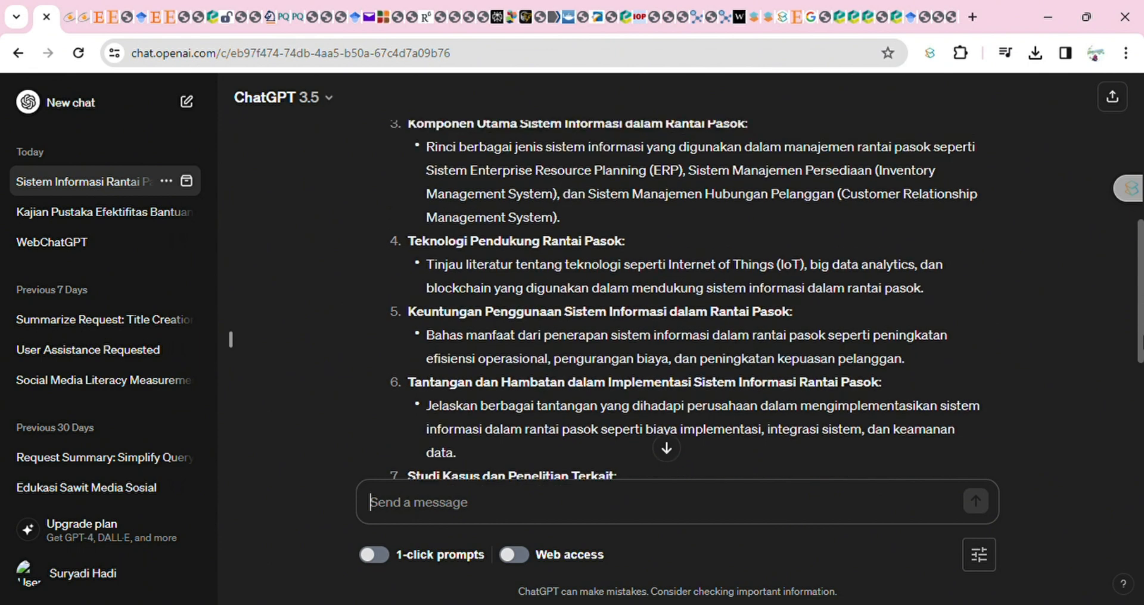
scroll(1140, 310, "up", 3)
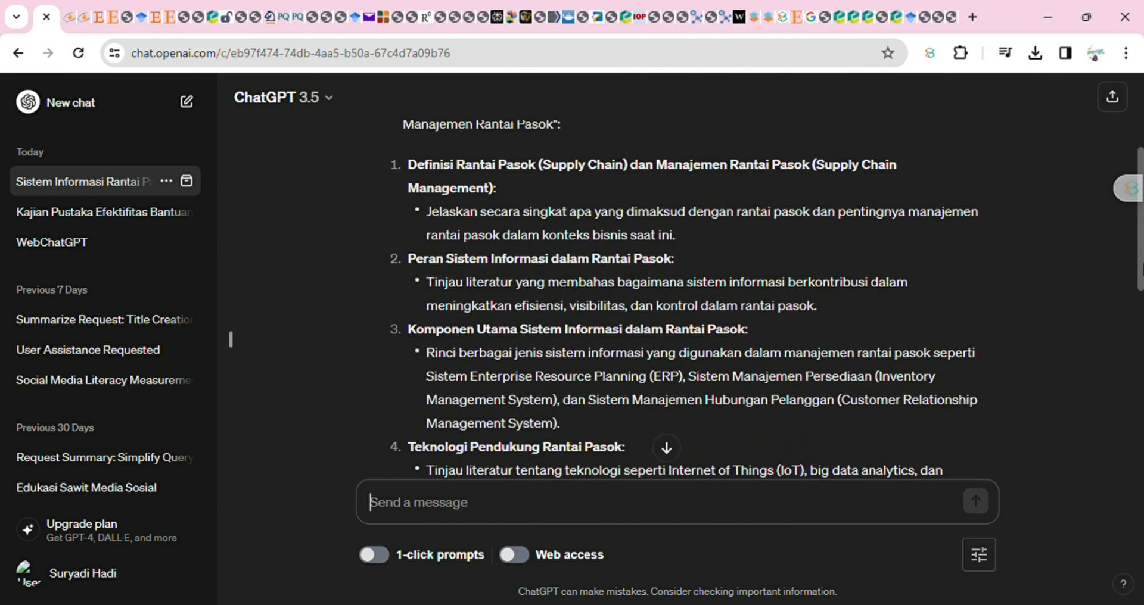
scroll(1140, 310, "up", 2)
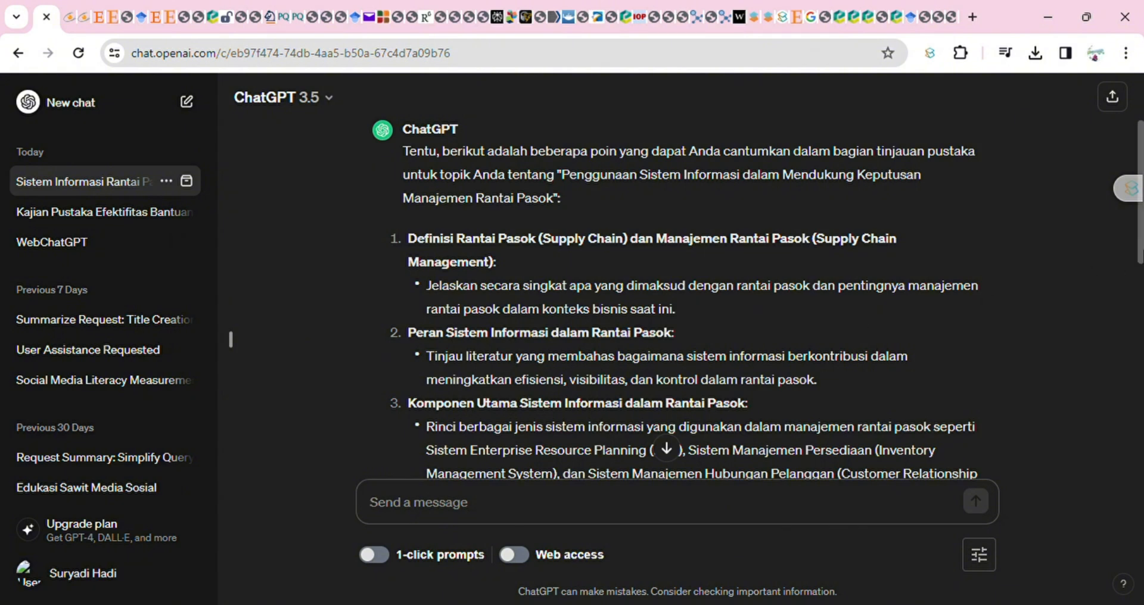
scroll(667, 298, "down", 3)
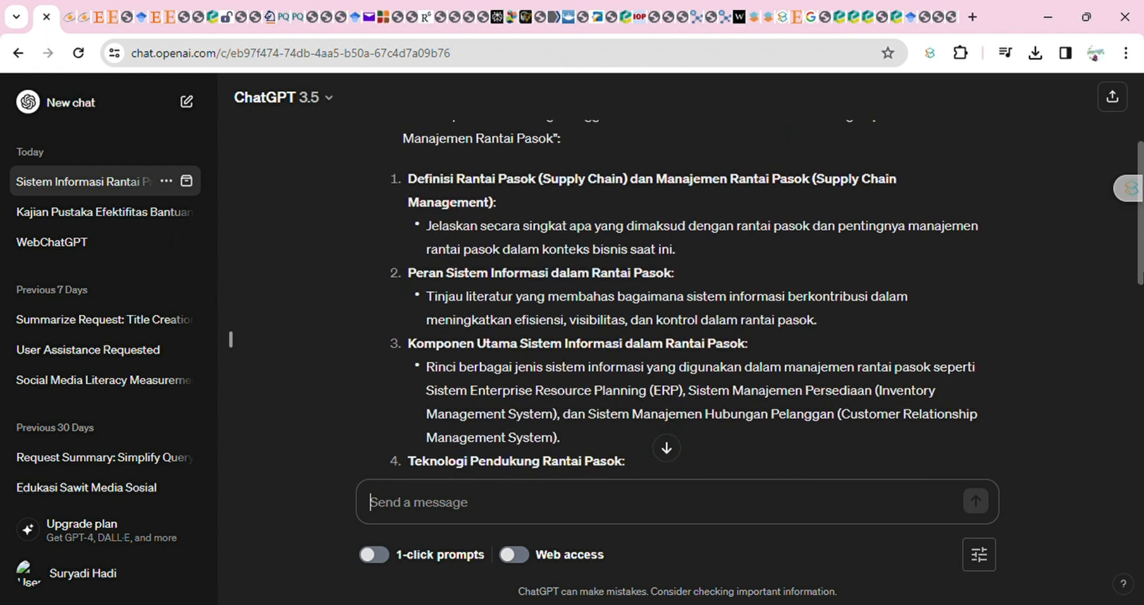
scroll(668, 298, "down", 1)
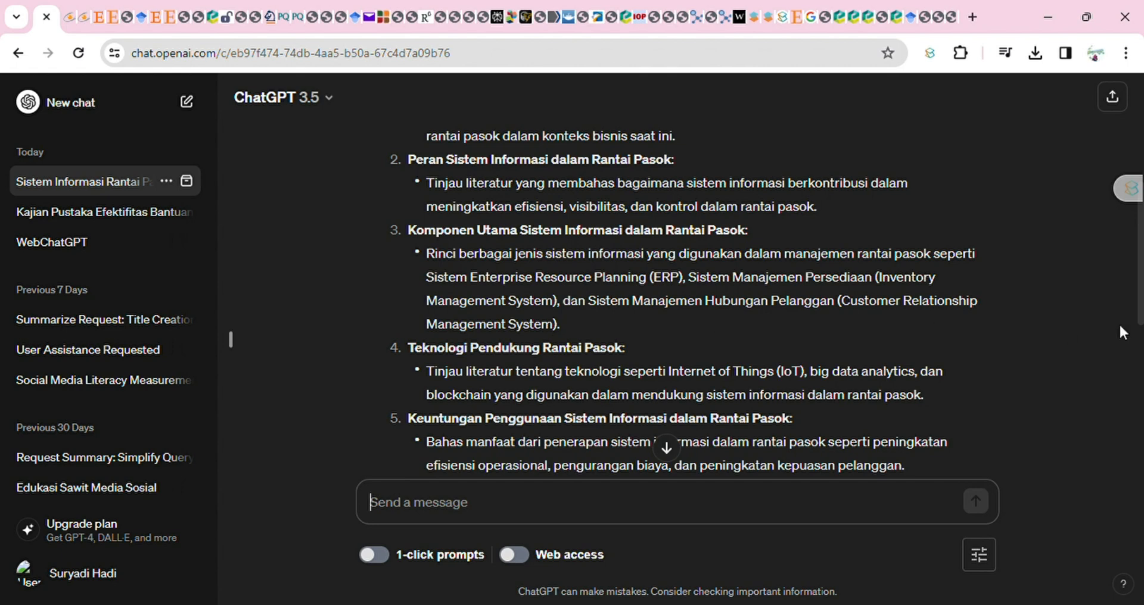
scroll(1139, 352, "down", 2)
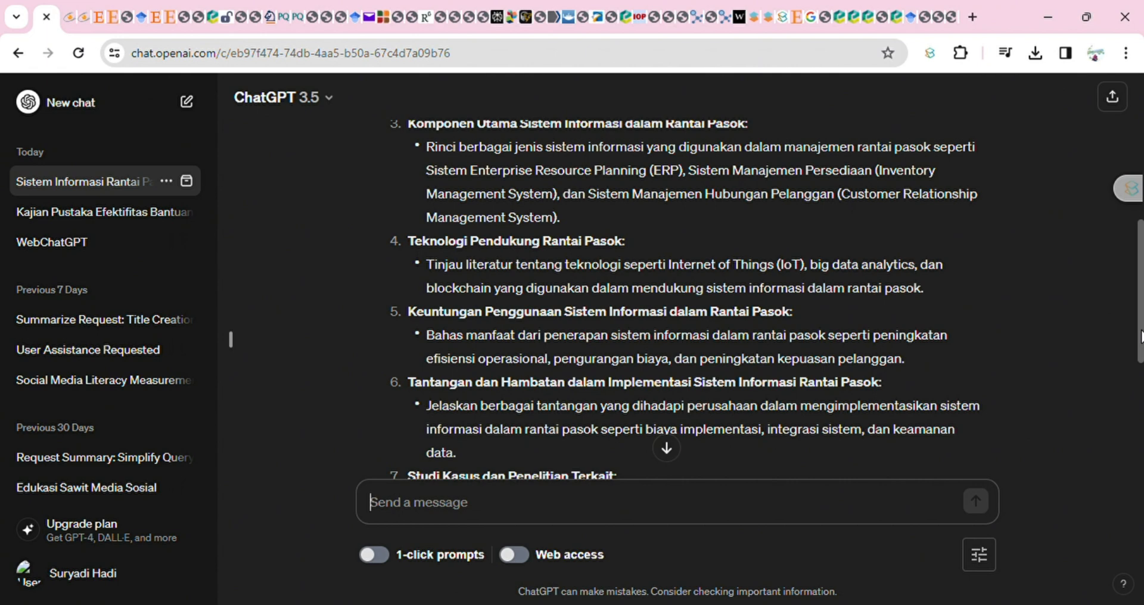
Copy the description under the third point, "Komponen Utama Sistem Informasi dalam Rantai Pasok".
scroll(1140, 336, "up", 2)
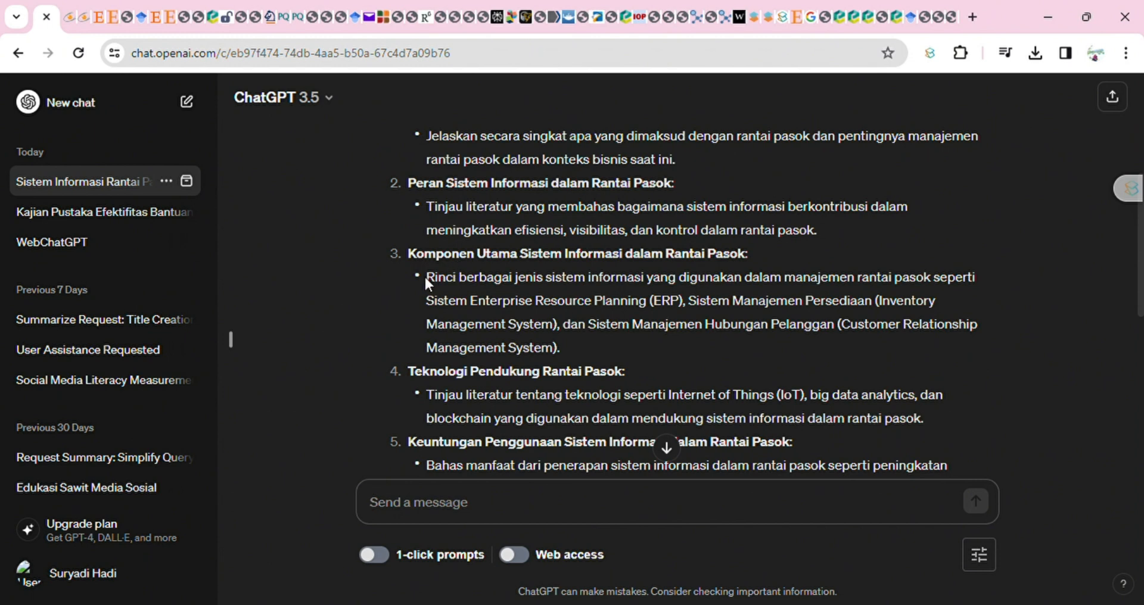
left_click_drag(427, 277, 566, 359)
key("ctrl+c")
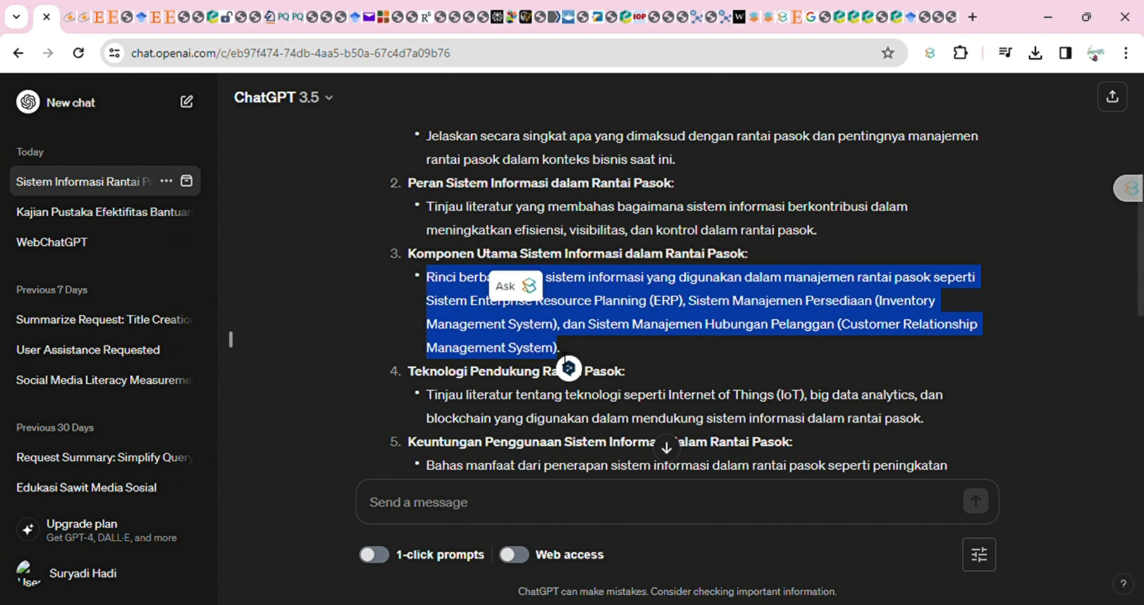
Send the message "Bisa elaborasikan hal ini:" followed by the copied description and a question mark.
left_click(451, 515)
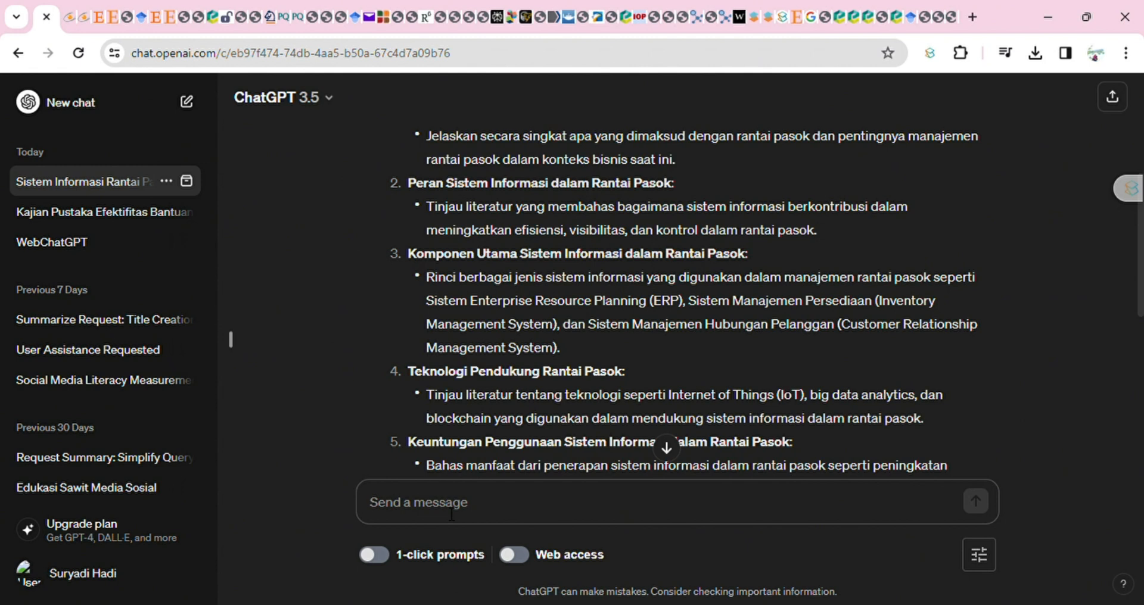
type("Bi")
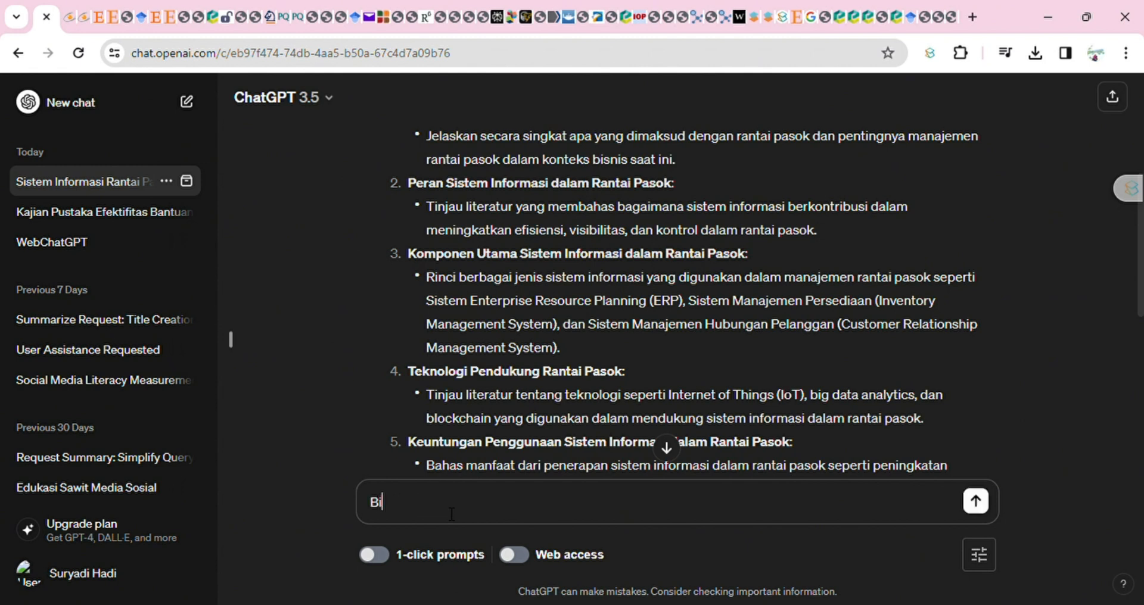
type("sa elaborasikan ")
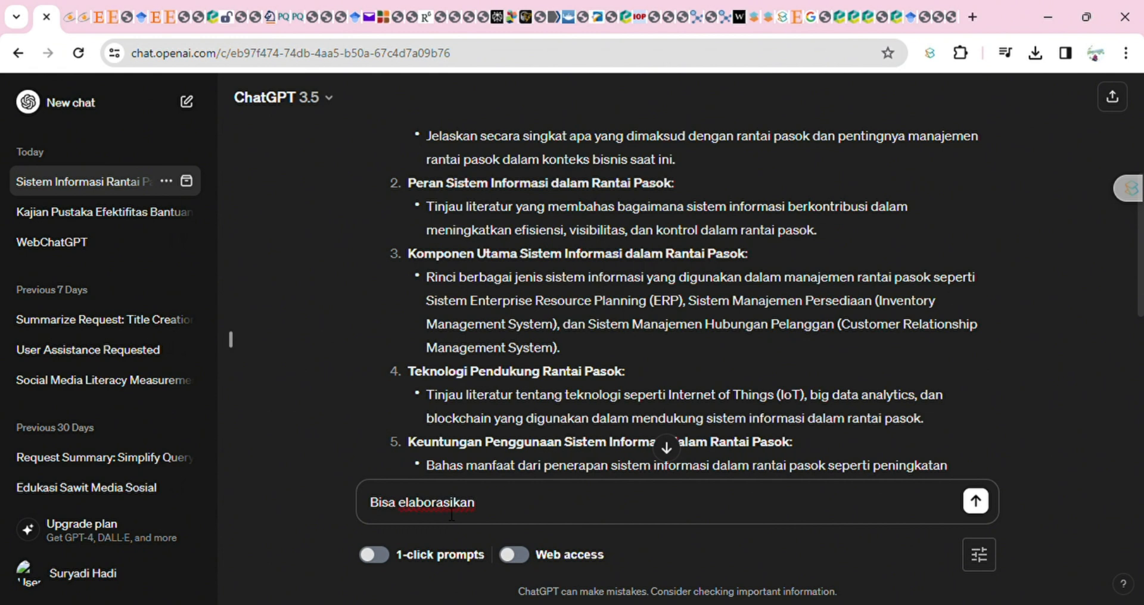
type("hal ini:")
key("ctrl+v")
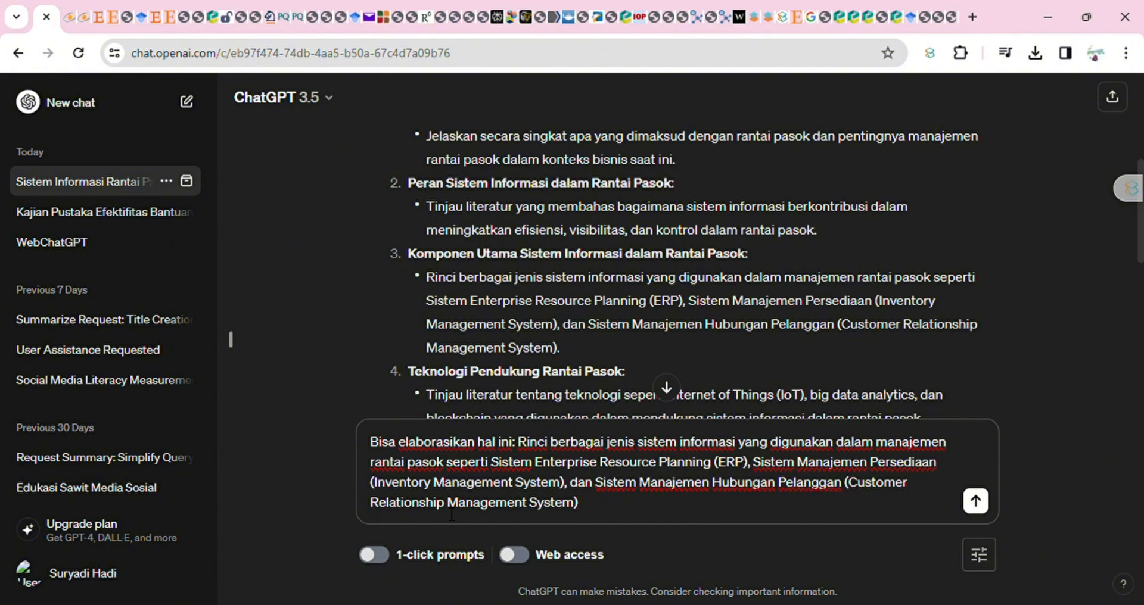
type("?")
key("Return")
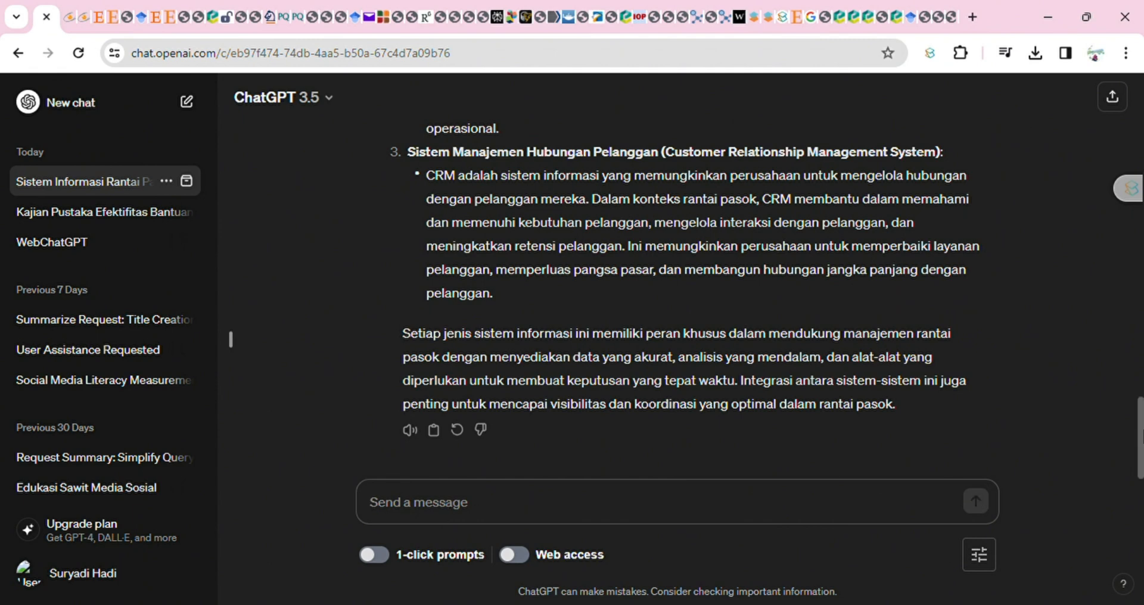
Send the message "Bisa buatkan dalam bentuk deskripsi ketiga poin diatas?" and regenerate its reply once.
left_click_drag(1142, 432, 1140, 351)
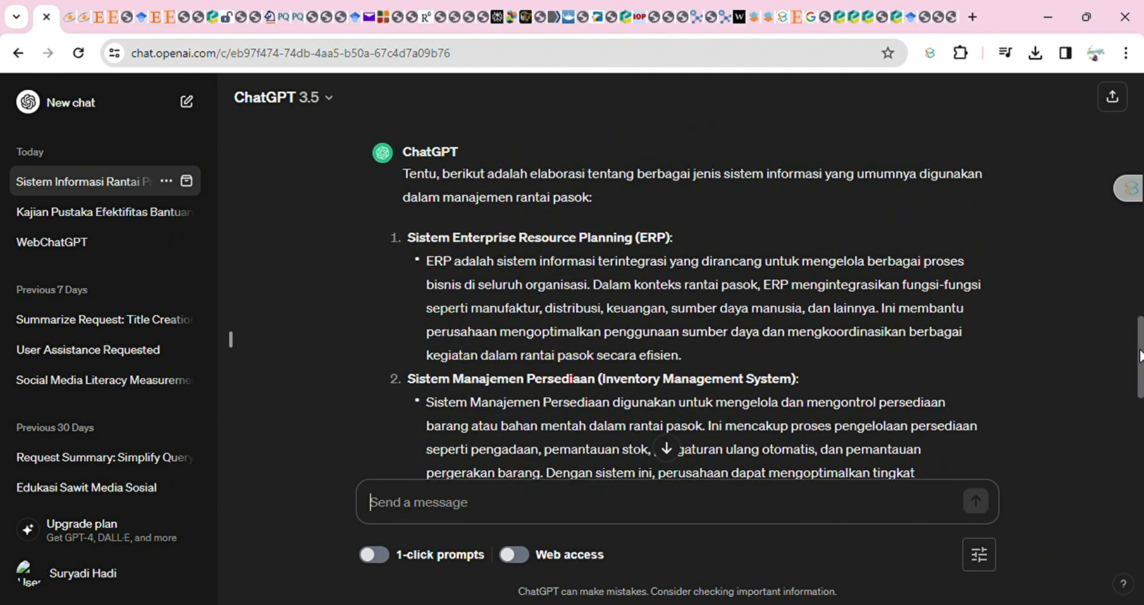
scroll(1140, 356, "up", 2)
scroll(1140, 356, "down", 2)
scroll(1138, 357, "down", 4)
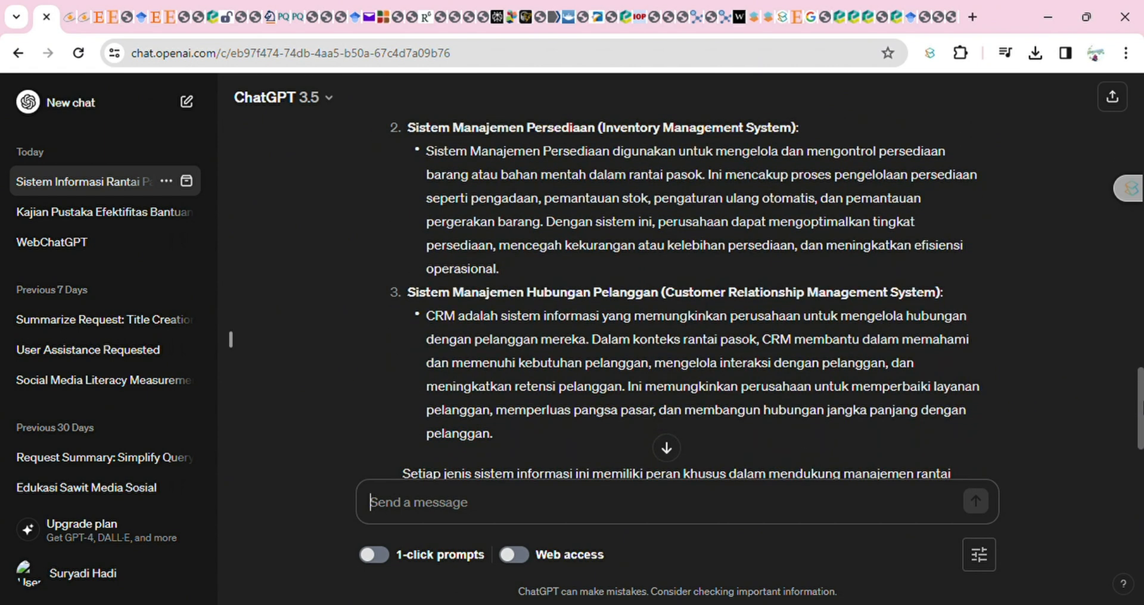
scroll(685, 298, "up", 3)
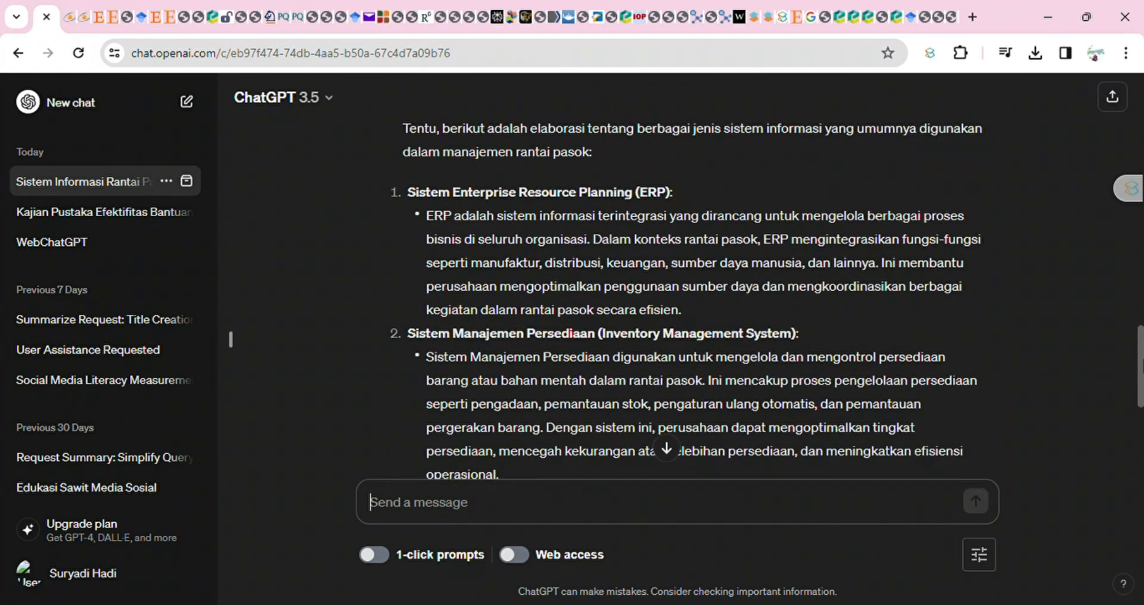
left_click(409, 520)
type("Bisa ")
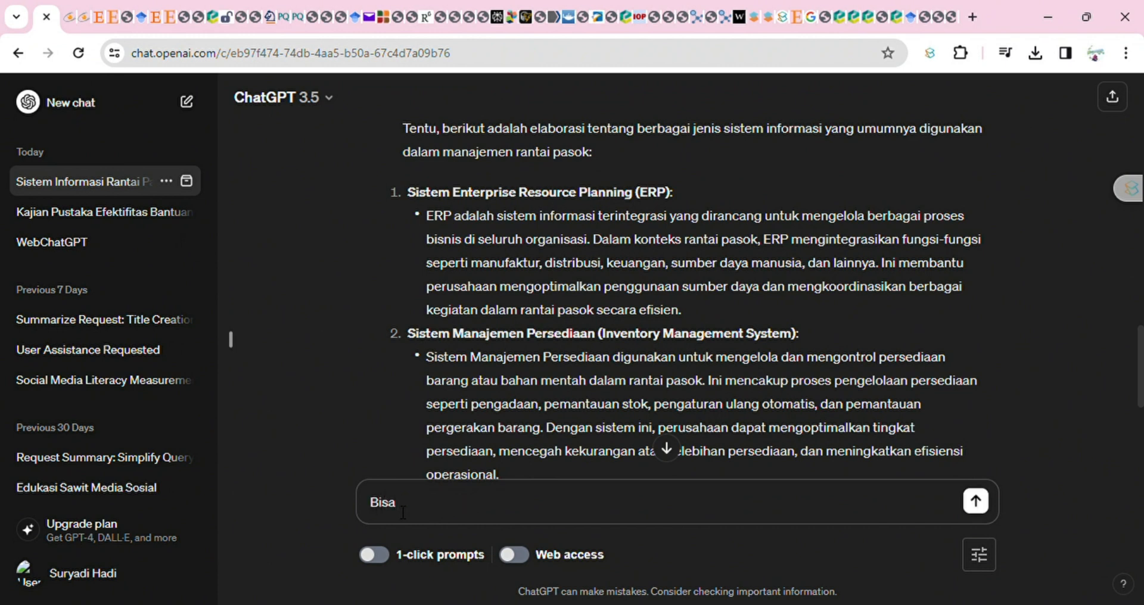
type("buatkan dalam bentuk")
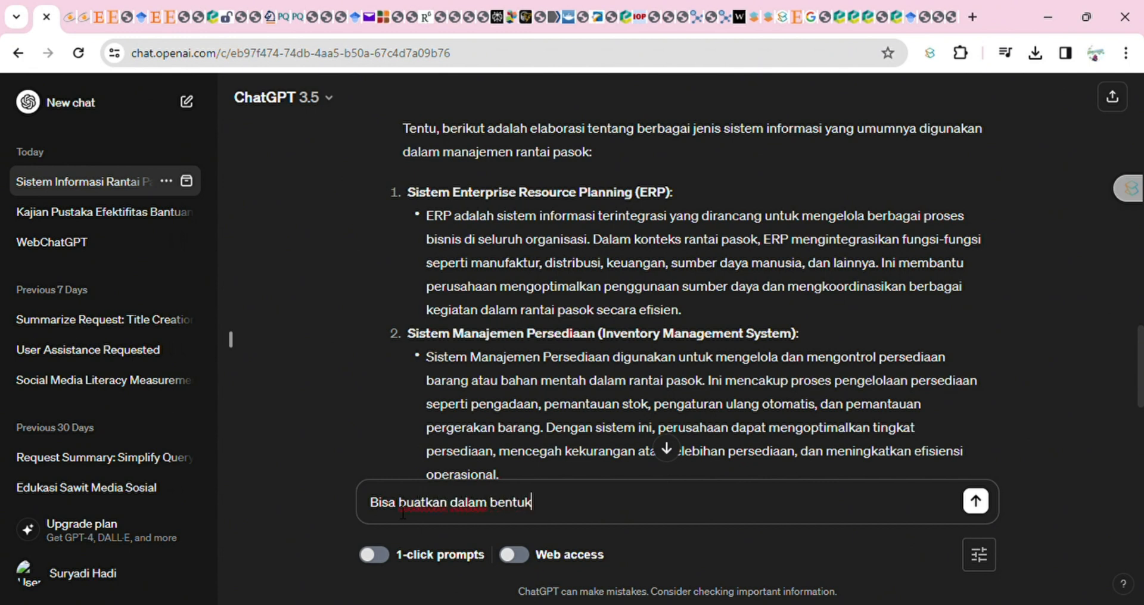
type(" deskripsi")
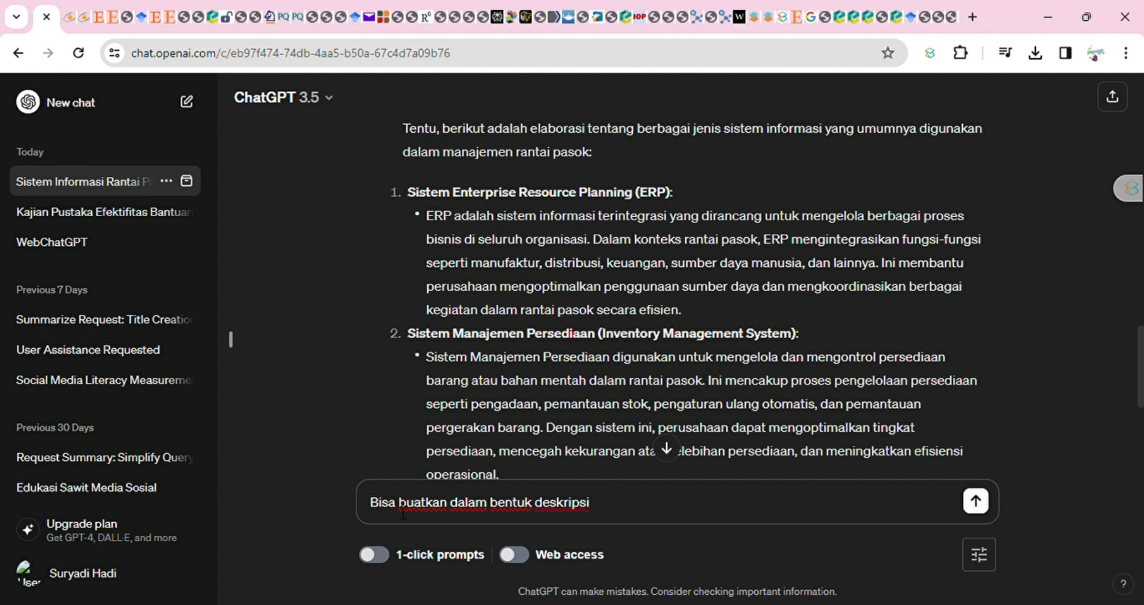
type(" ketiga poin di")
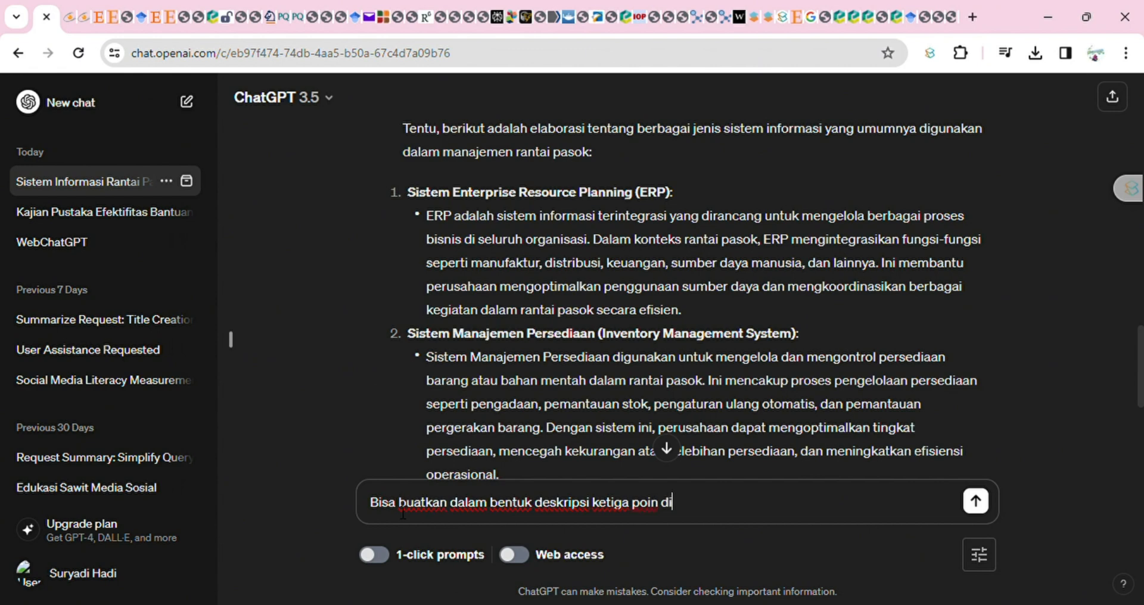
type("atas?")
key("Return")
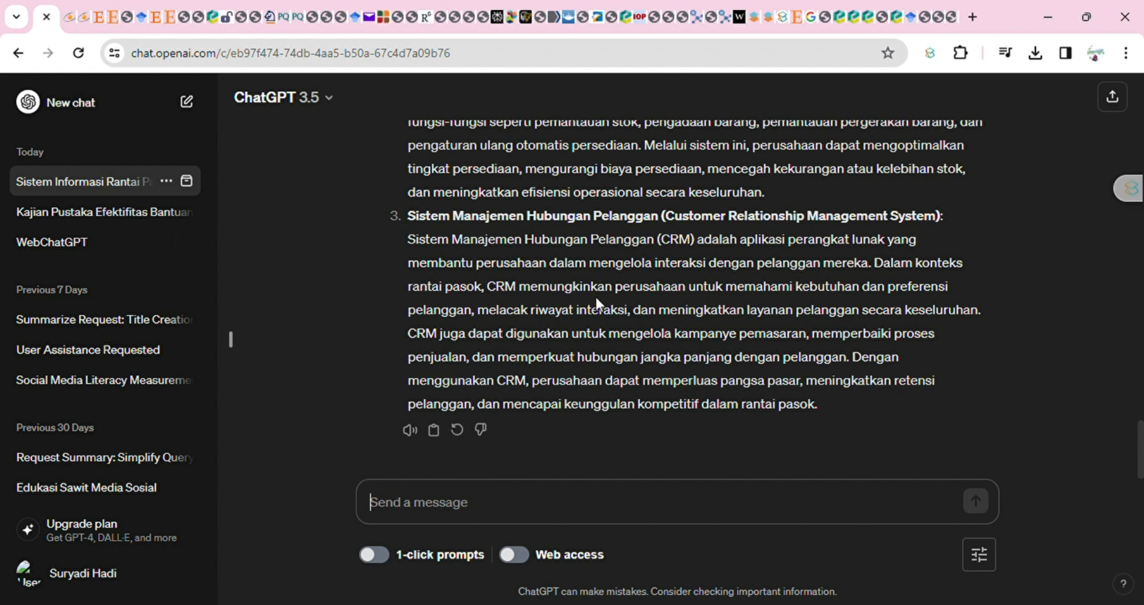
left_click(460, 438)
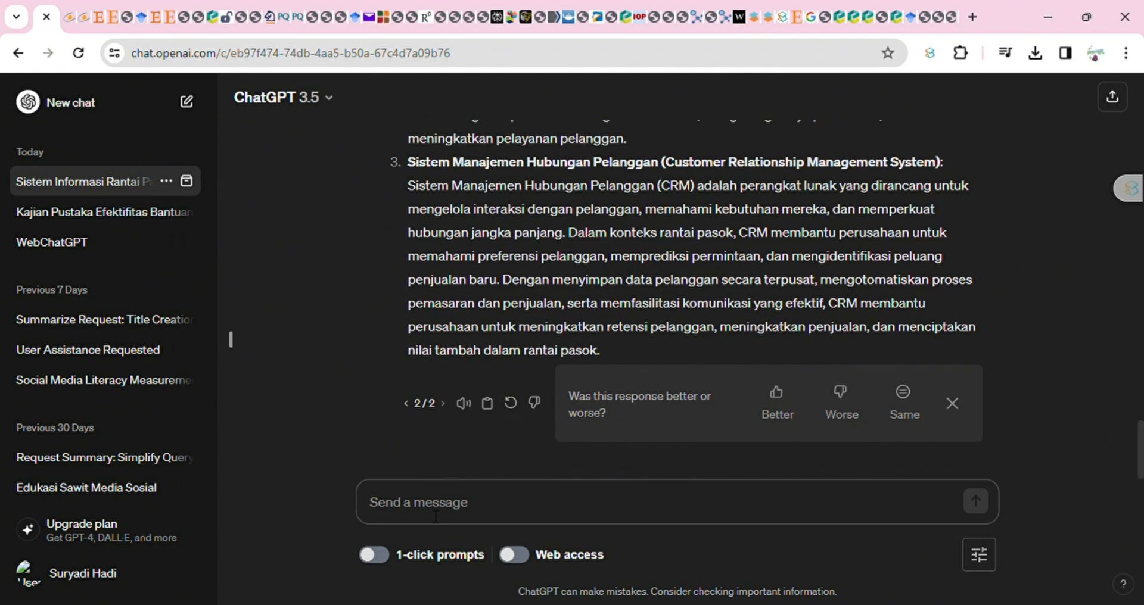
Send the message "Bisa disimpulkan ketiga poin diatas dalam bentuk paragraf?" to get the three points summarised as a paragraph.
type("Bisa")
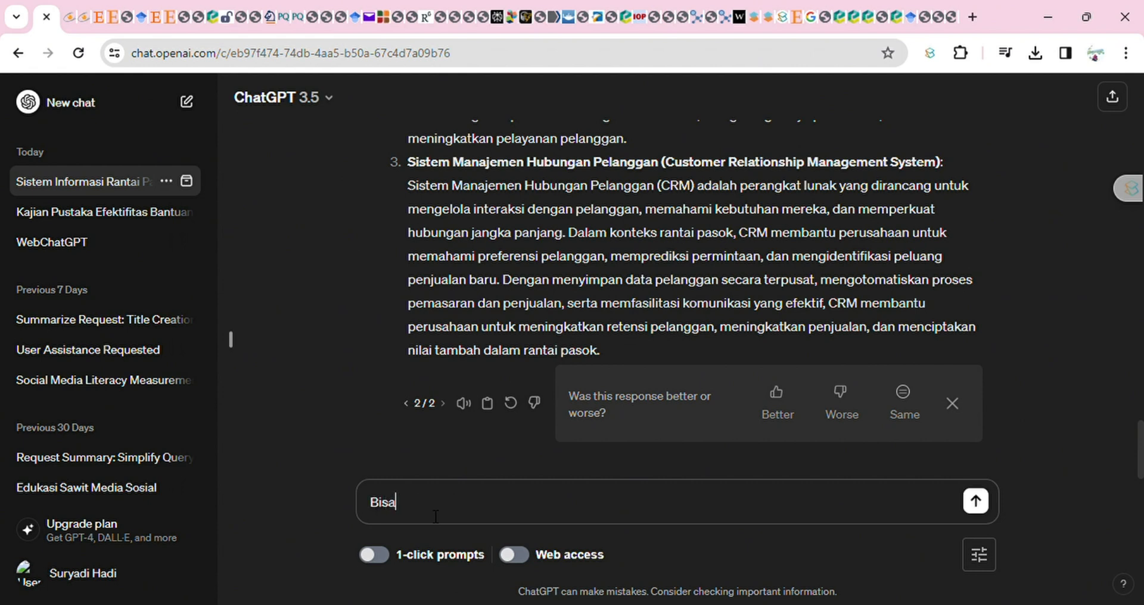
type(" dibuat")
key("BackSpace")
key("BackSpace")
key("BackSpace")
key("BackSpace")
type("simpulkan ketiga ")
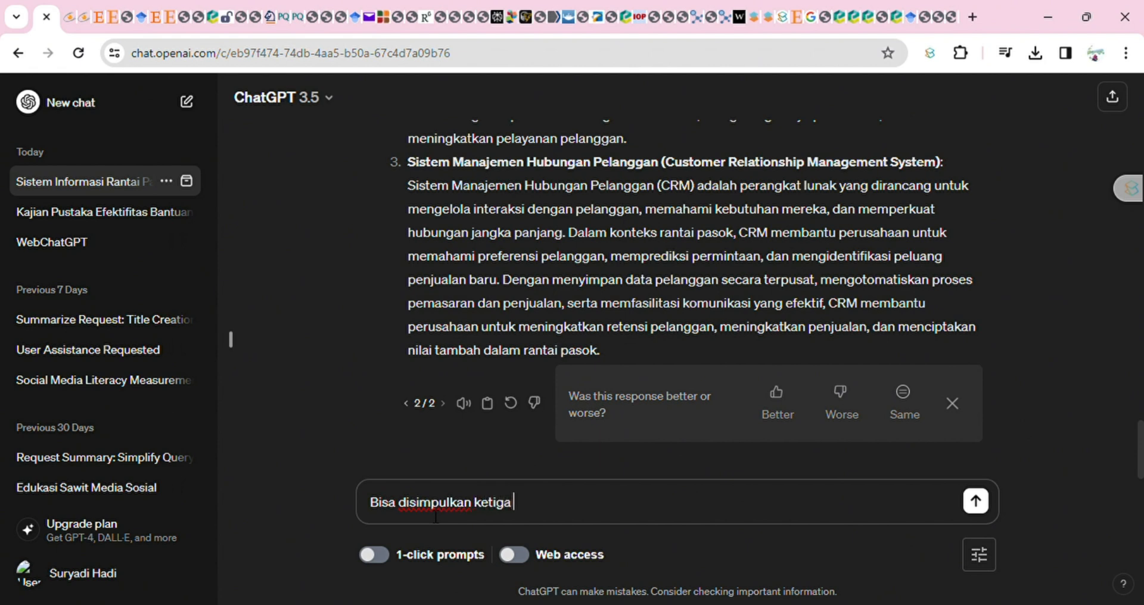
type("poin diatas")
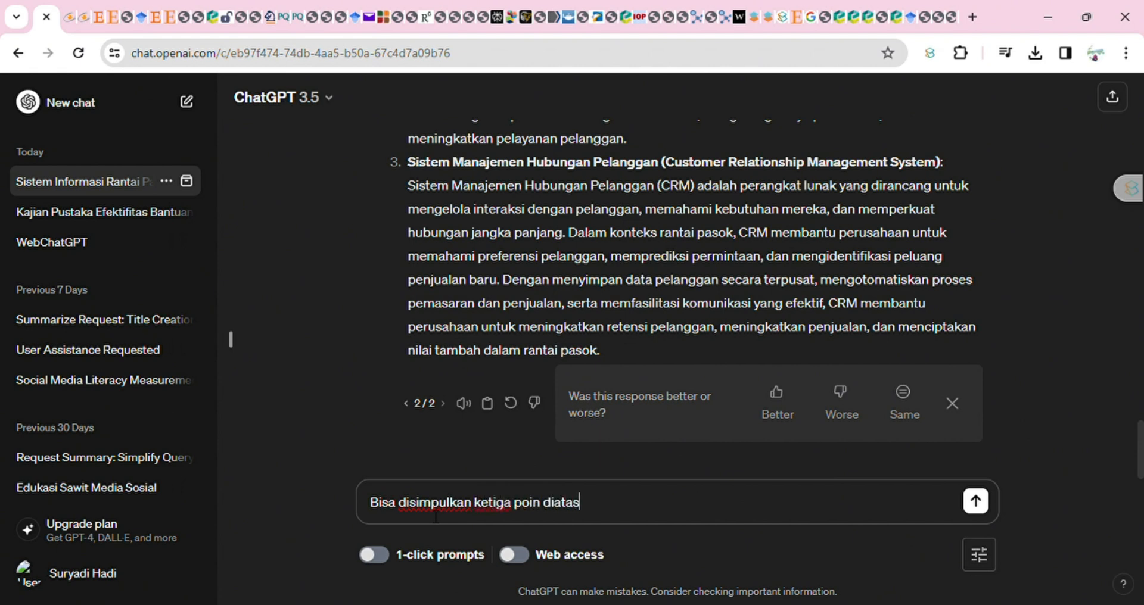
type(" dalam bentuk")
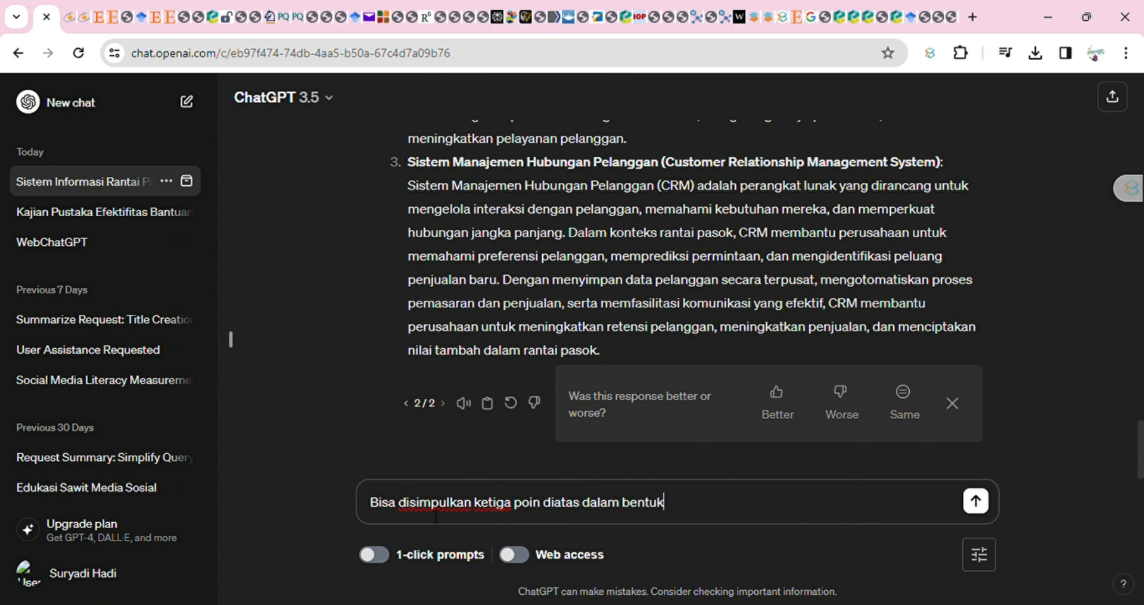
type(" paragraf?")
key("Return")
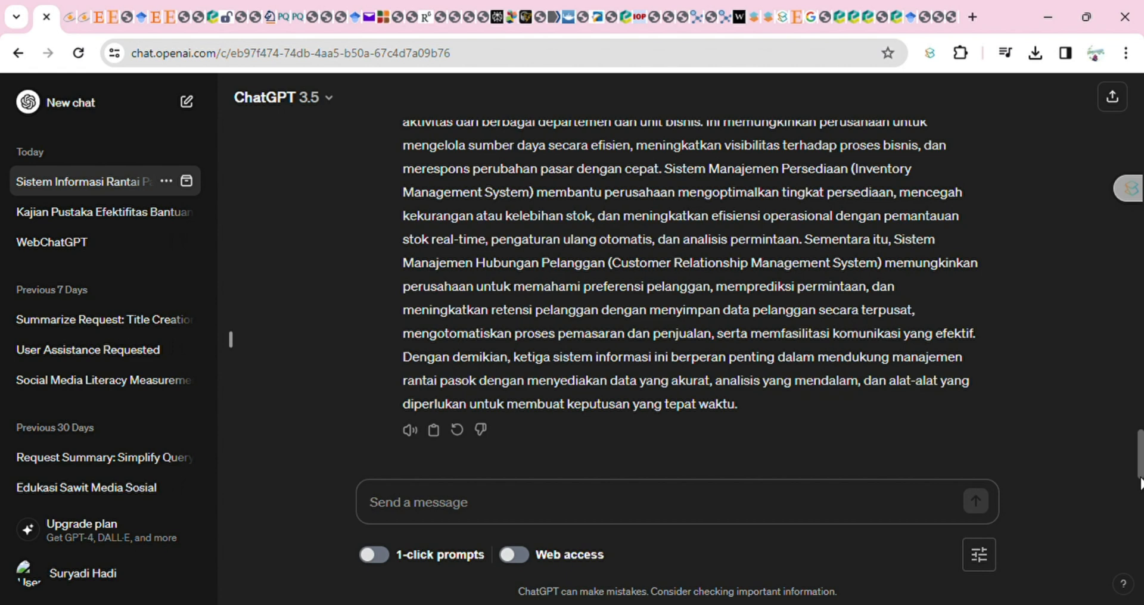
Select the whole summary paragraph in the latest reply, from "Sistem Enterprise Resource Planning (ERP)" through "tepat waktu".
scroll(1141, 483, "up", 3)
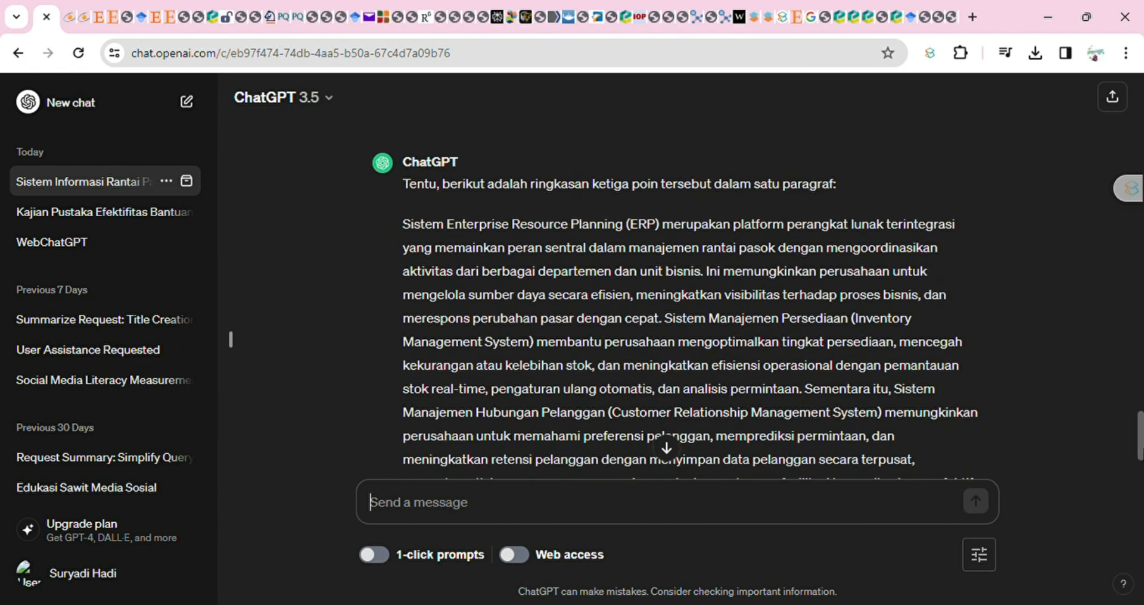
scroll(758, 300, "down", 1)
scroll(1142, 452, "down", 1)
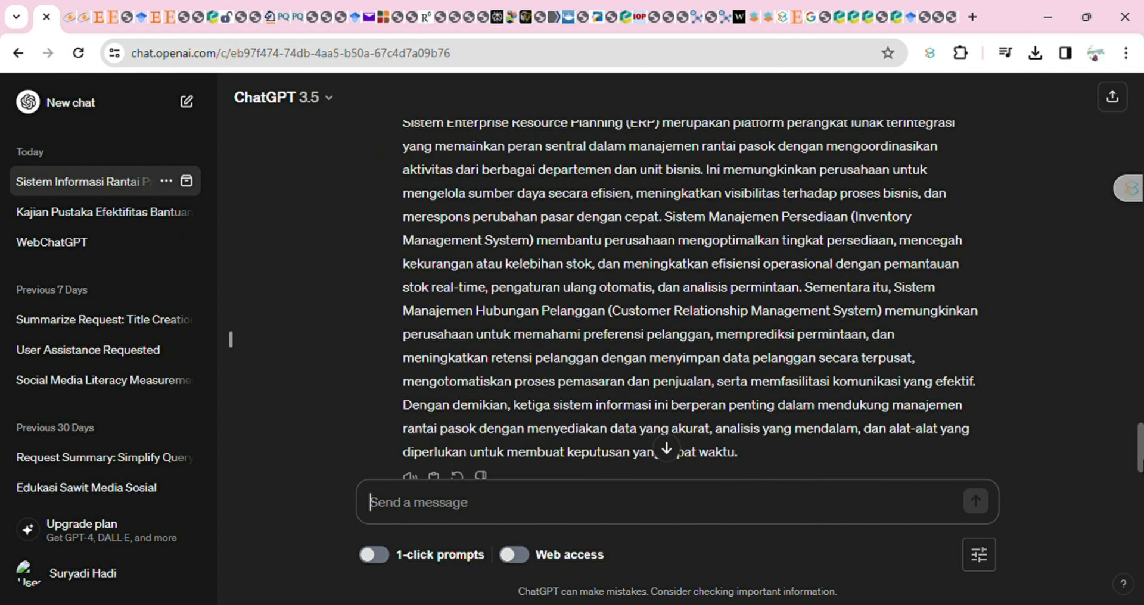
scroll(1141, 453, "up", 3)
scroll(1141, 453, "down", 1)
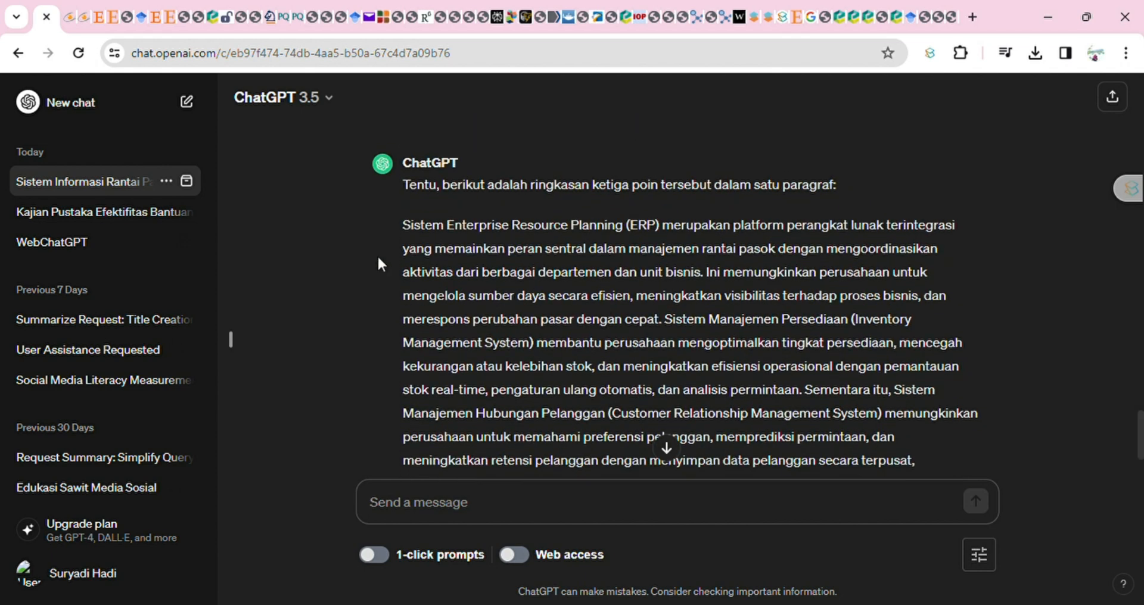
left_click_drag(414, 235, 744, 410)
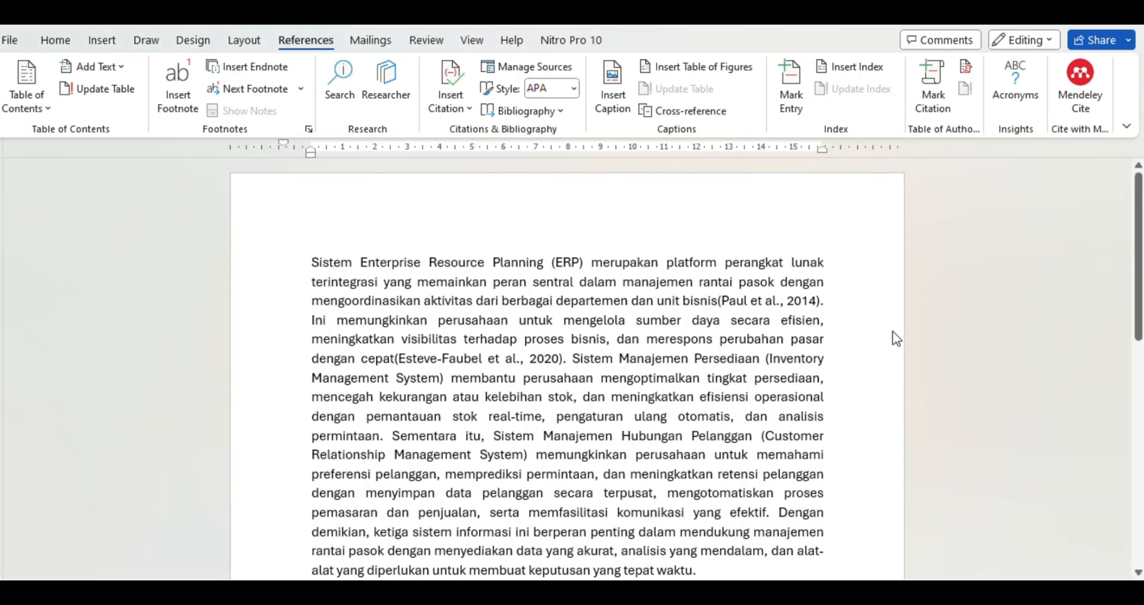
In the Word document, examine the paragraph, the DAFTAR PUSTAKA entries and the citation ending the first sentence.
scroll(893, 331, "down", 4)
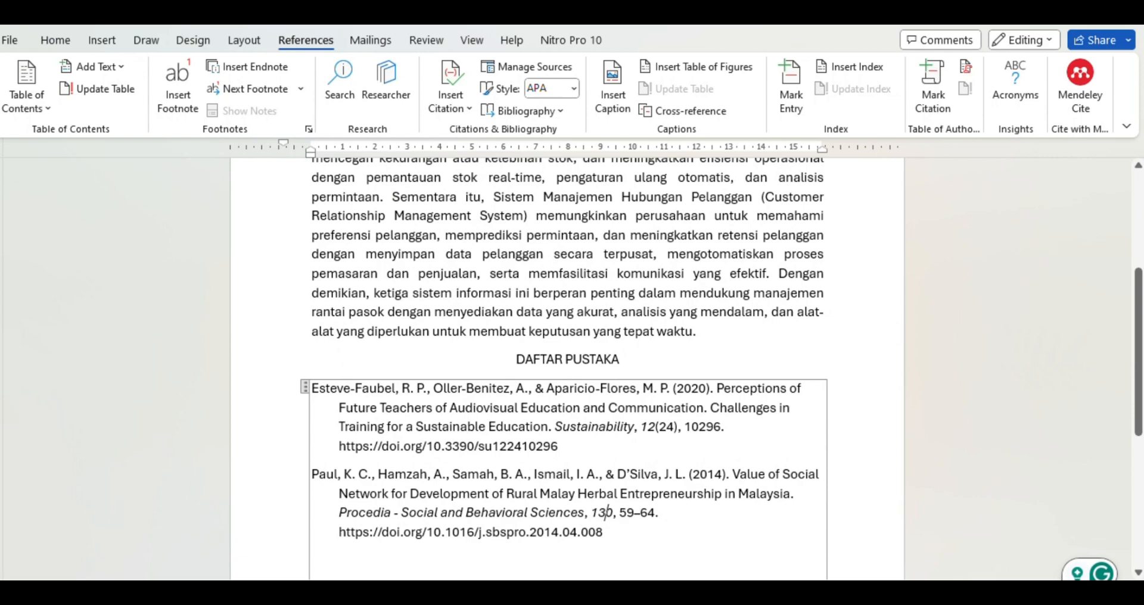
left_click_drag(1138, 313, 1138, 231)
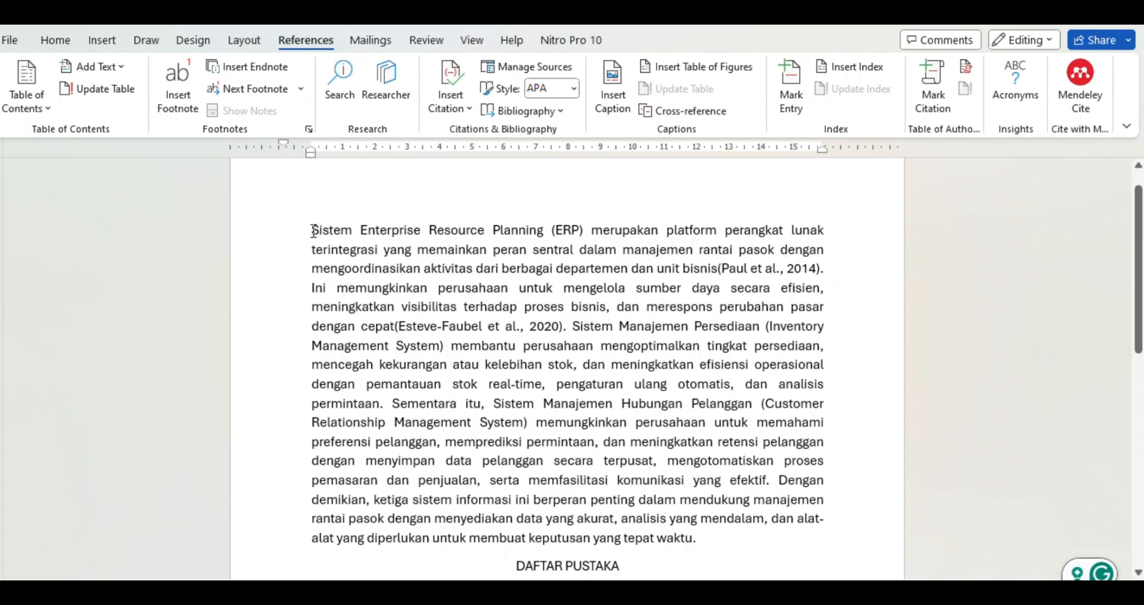
left_click_drag(313, 231, 848, 269)
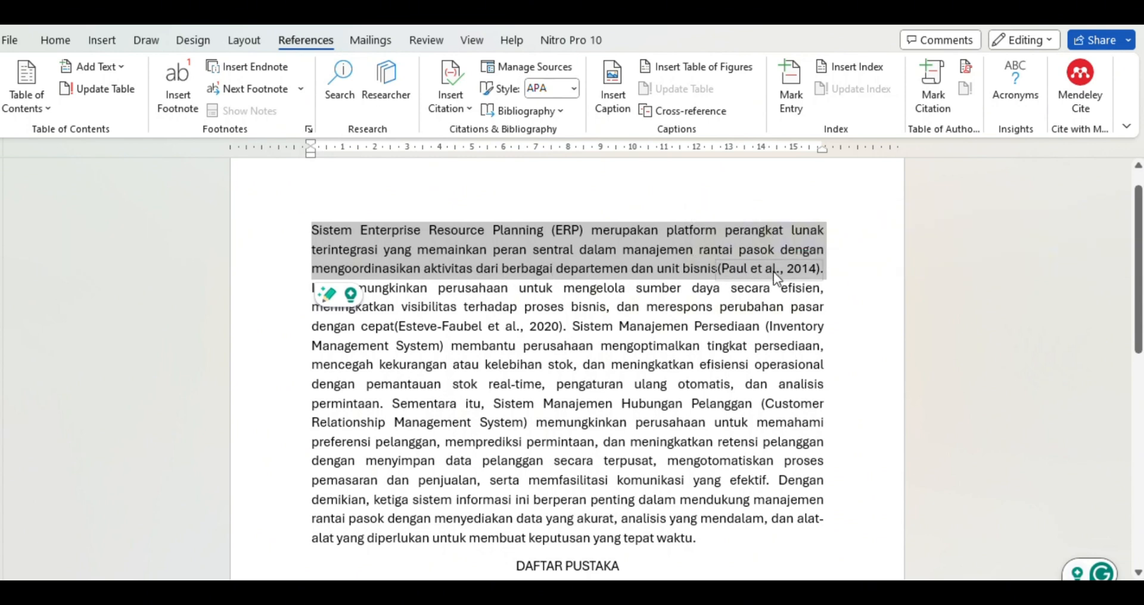
left_click(734, 283)
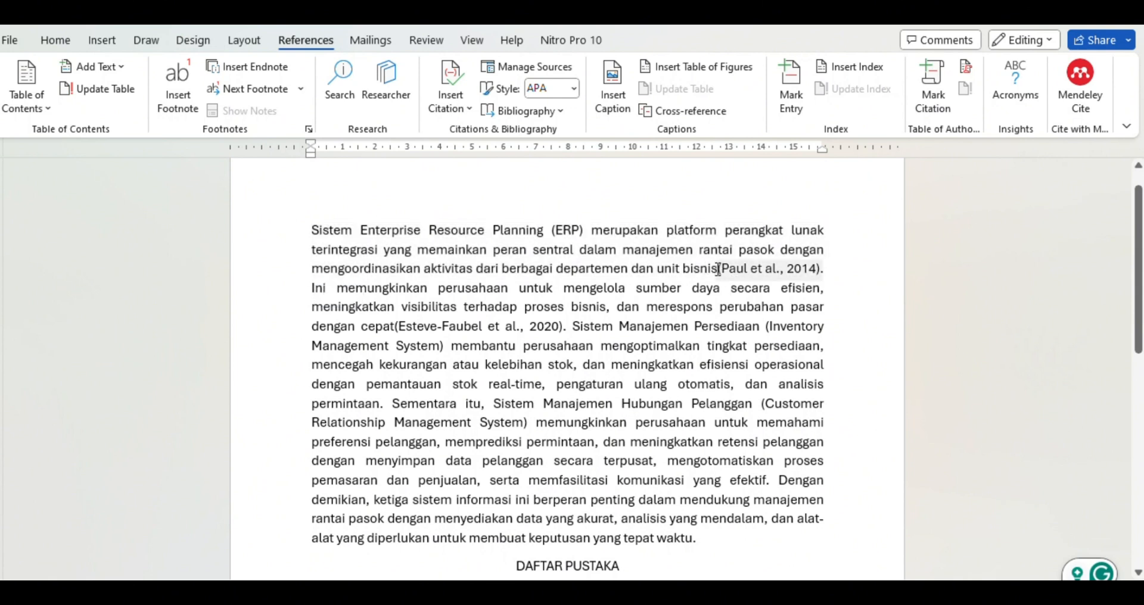
left_click(717, 268)
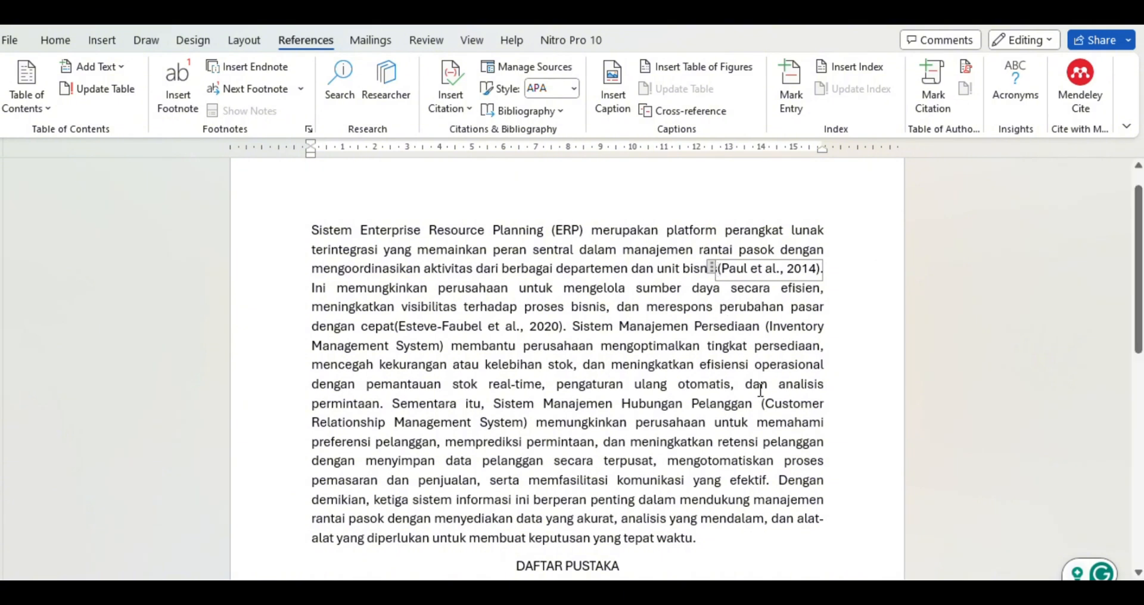
Switch to the Google Scholar window and examine the search query made from the paragraph's first sentence.
mouse_move(783, 598)
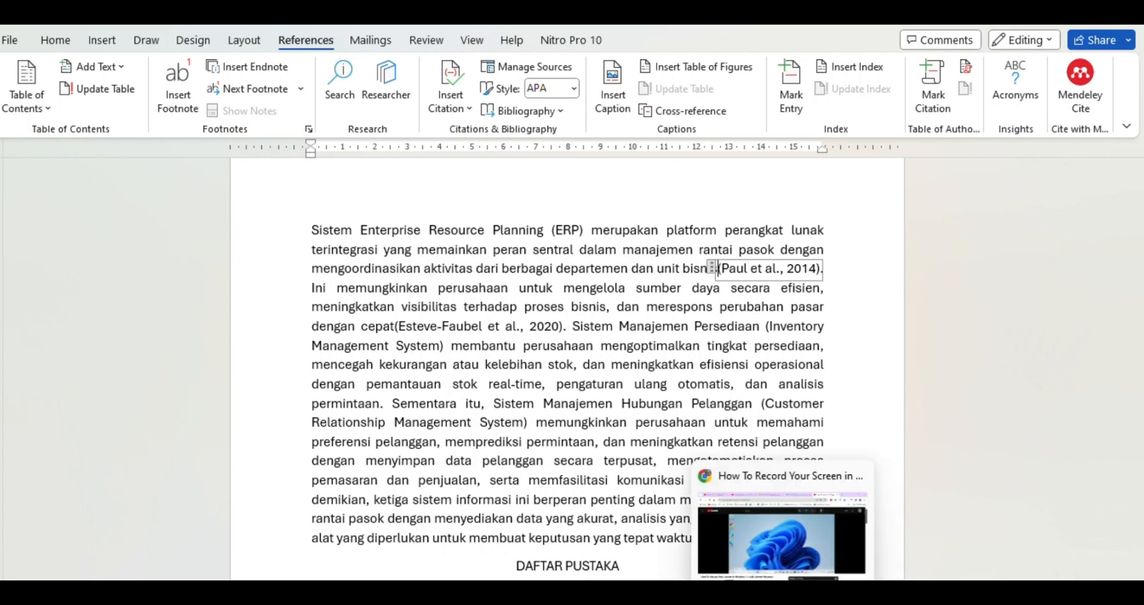
mouse_move(633, 599)
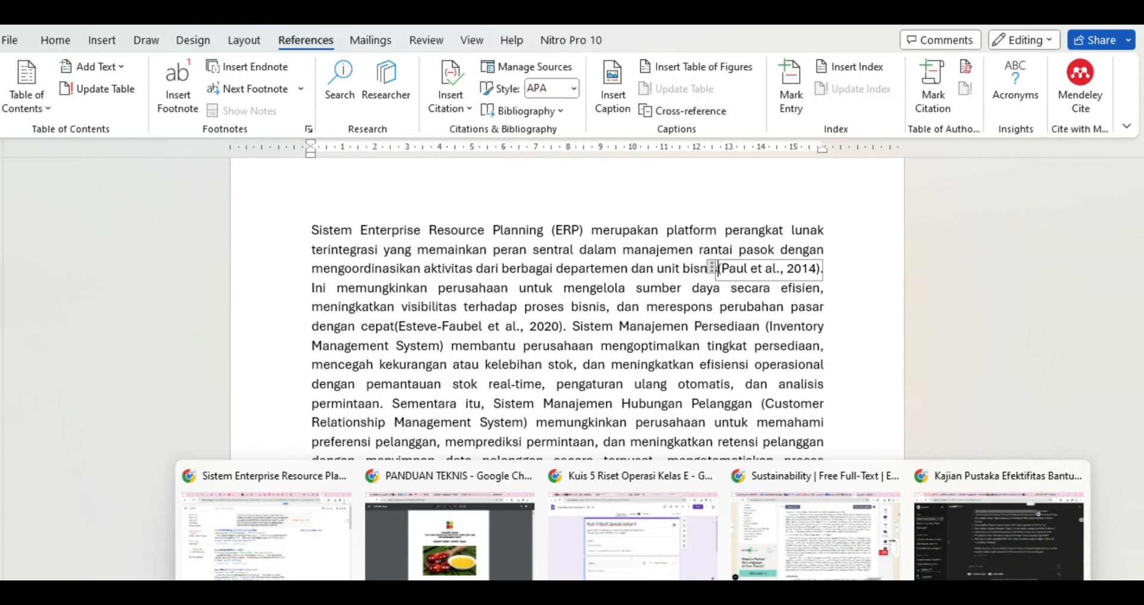
left_click(309, 539)
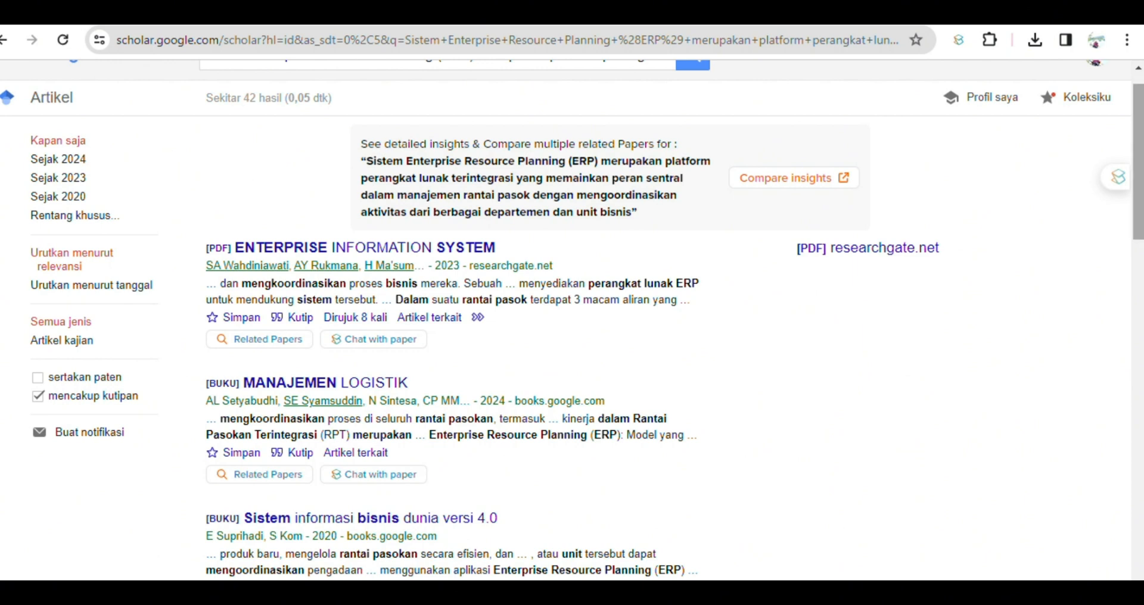
scroll(1138, 146, "up", 1)
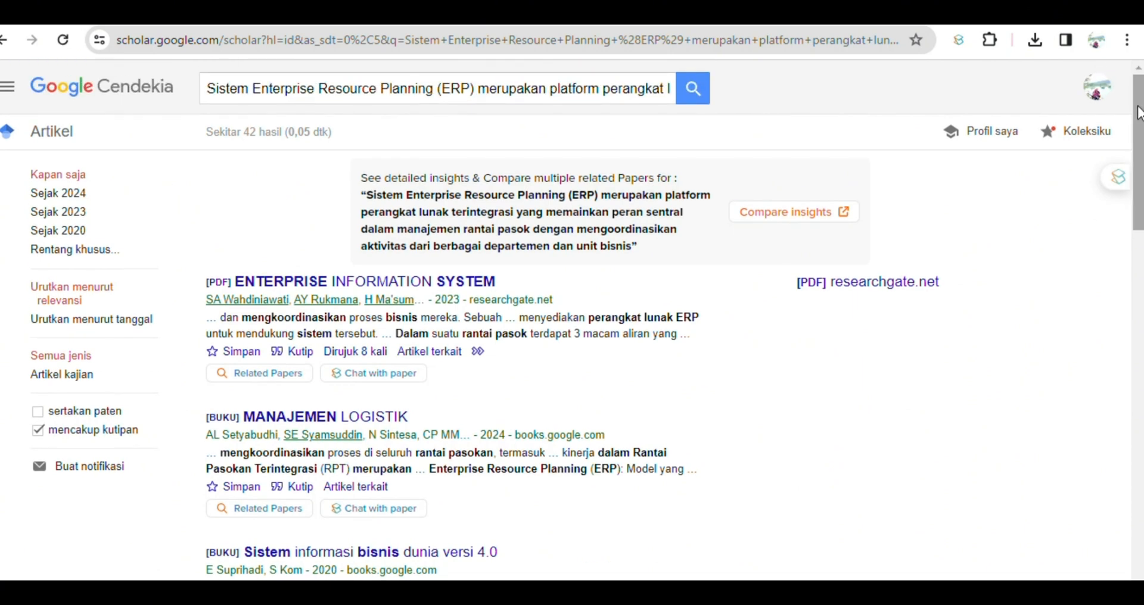
left_click(207, 90)
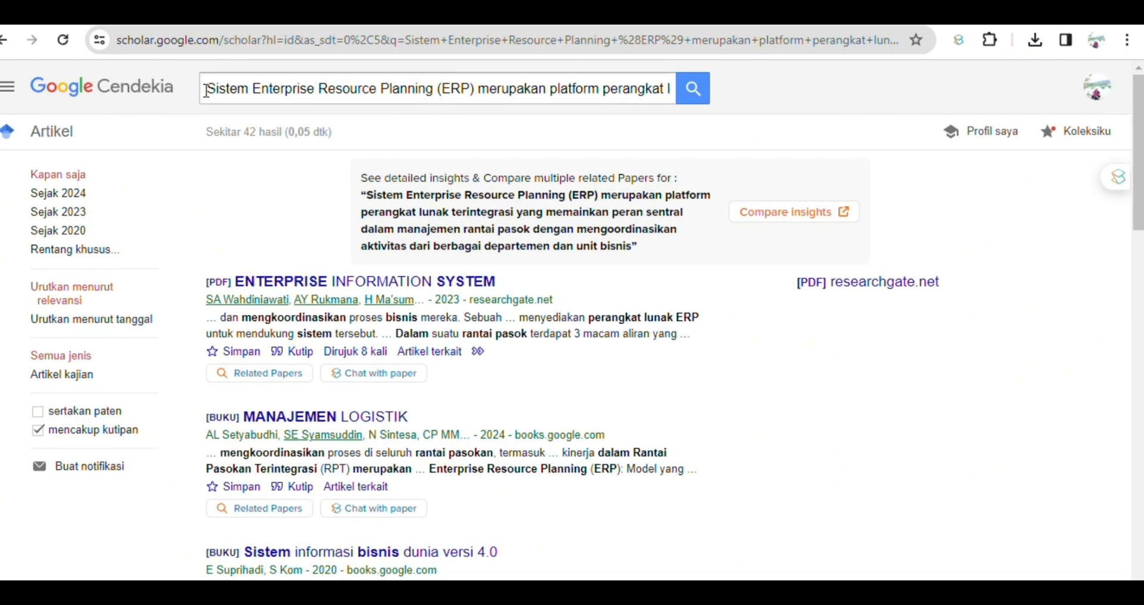
left_click_drag(207, 90, 682, 107)
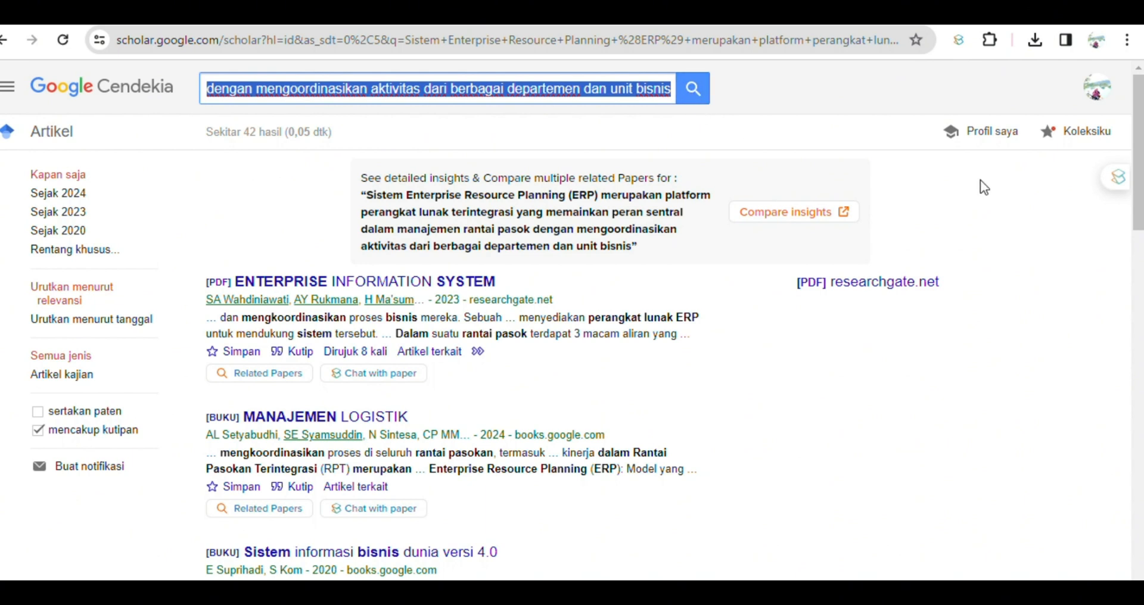
left_click(1030, 208)
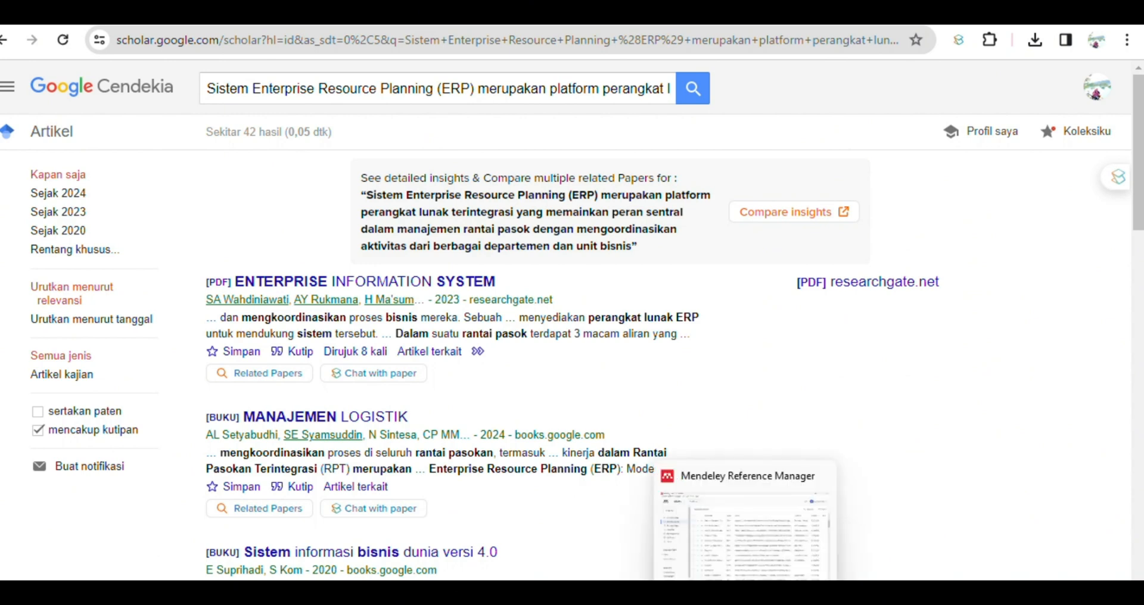
Switch back to the Word document and copy the sentence on "Sistem Manajemen Persediaan (Inventory Management System)", up to "analisis permintaan".
mouse_move(670, 596)
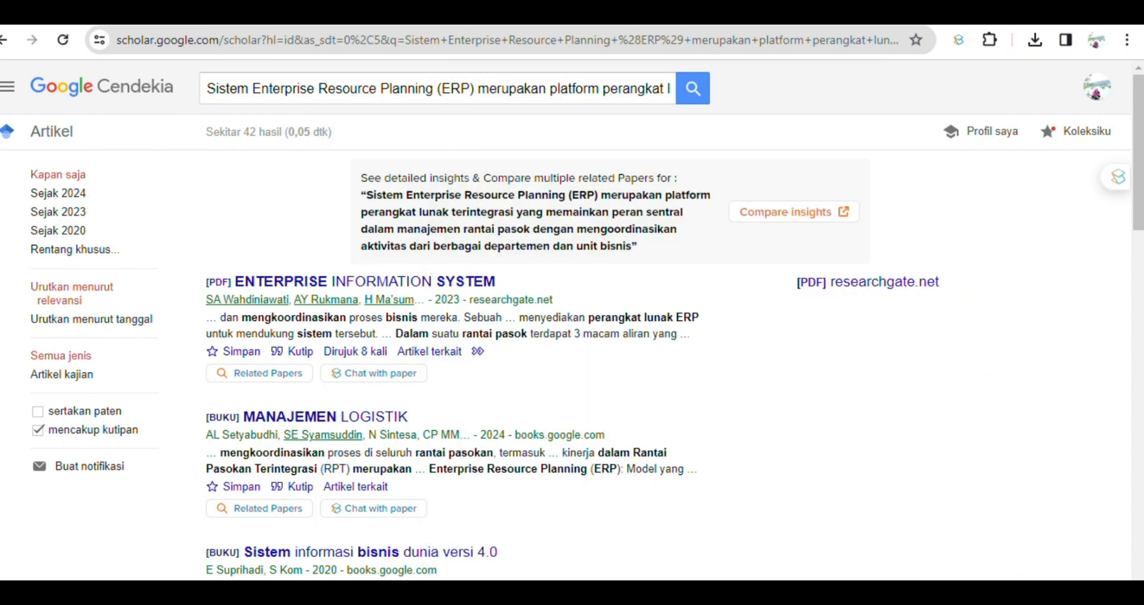
left_click(549, 567)
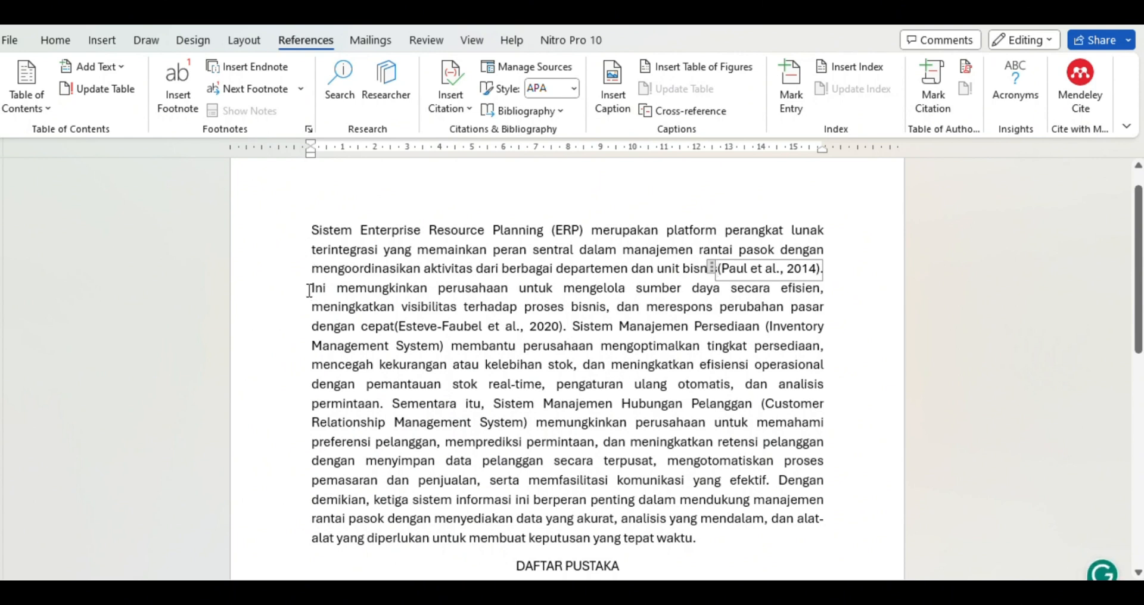
left_click_drag(310, 291, 365, 308)
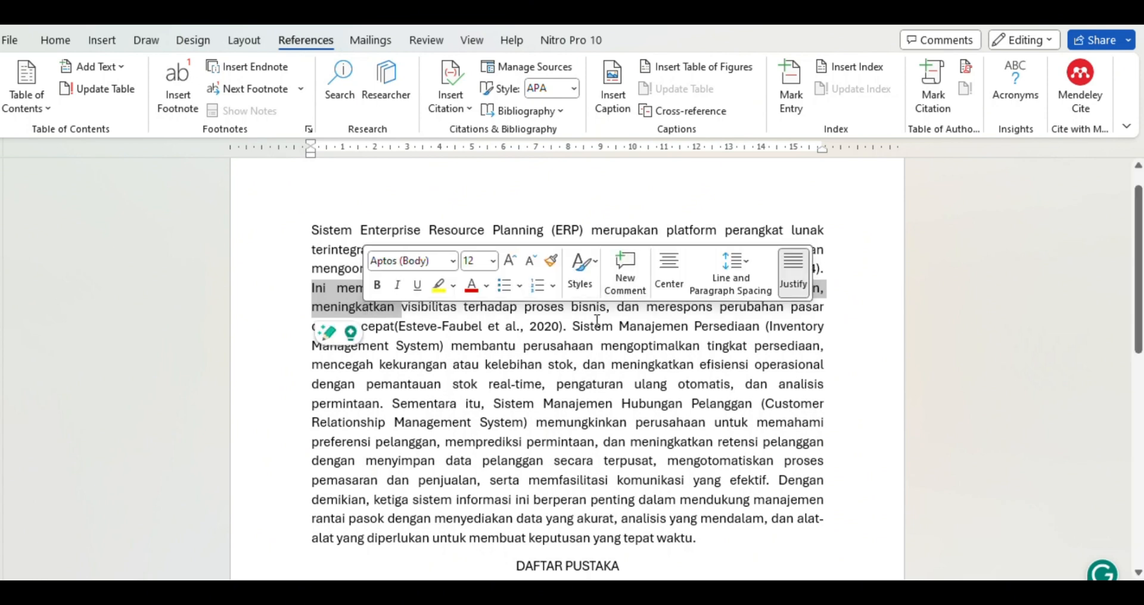
left_click(572, 329)
left_click_drag(571, 330, 382, 402)
key("ctrl+c")
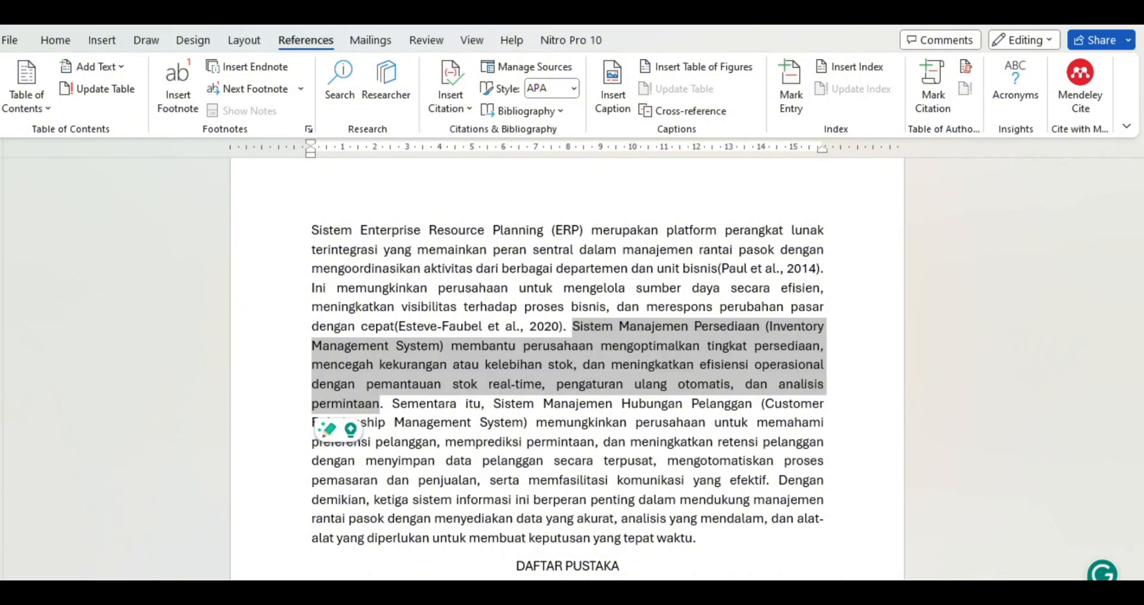
Switch to Google Scholar and search for papers matching the copied sentence on "Sistem Manajemen Persediaan (Inventory Management System)", replacing the previous query.
mouse_move(782, 603)
mouse_move(632, 603)
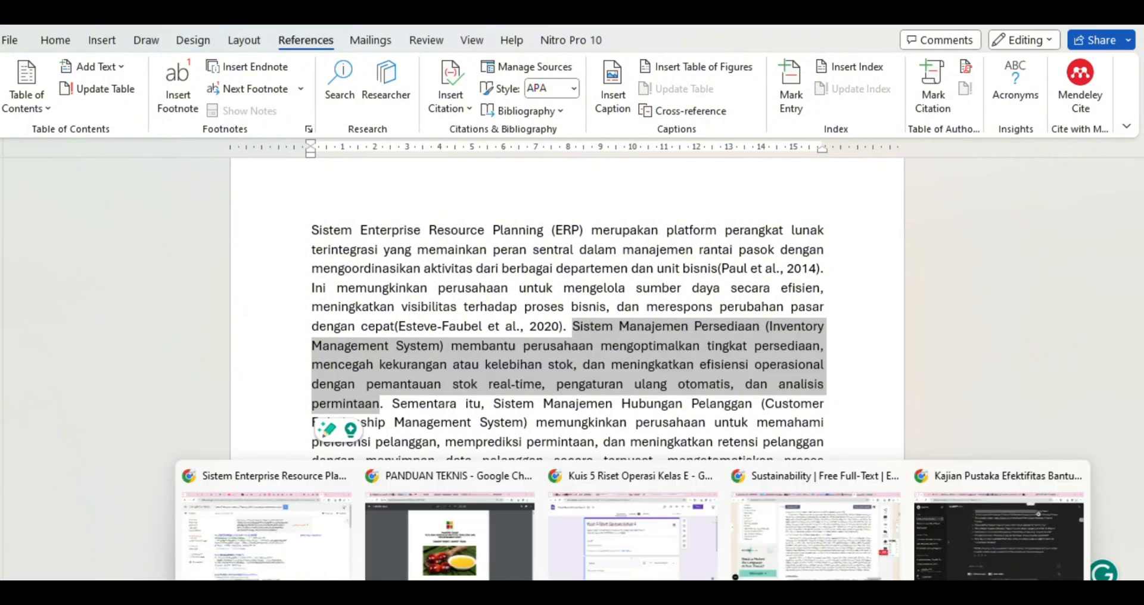
left_click(315, 538)
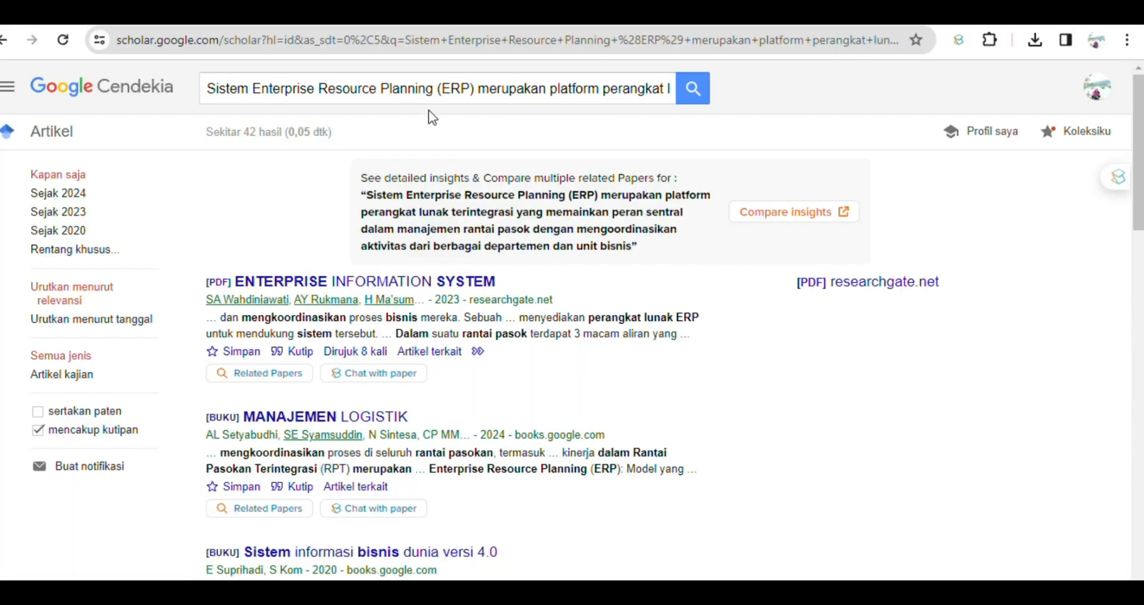
left_click(211, 90)
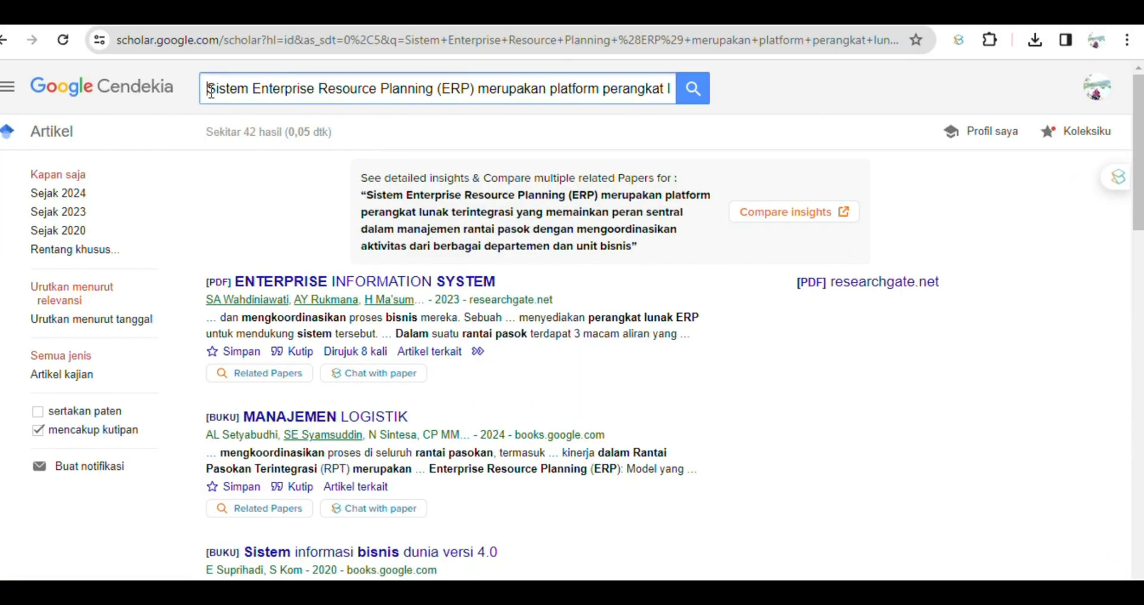
key("ctrl+a")
key("ctrl+v")
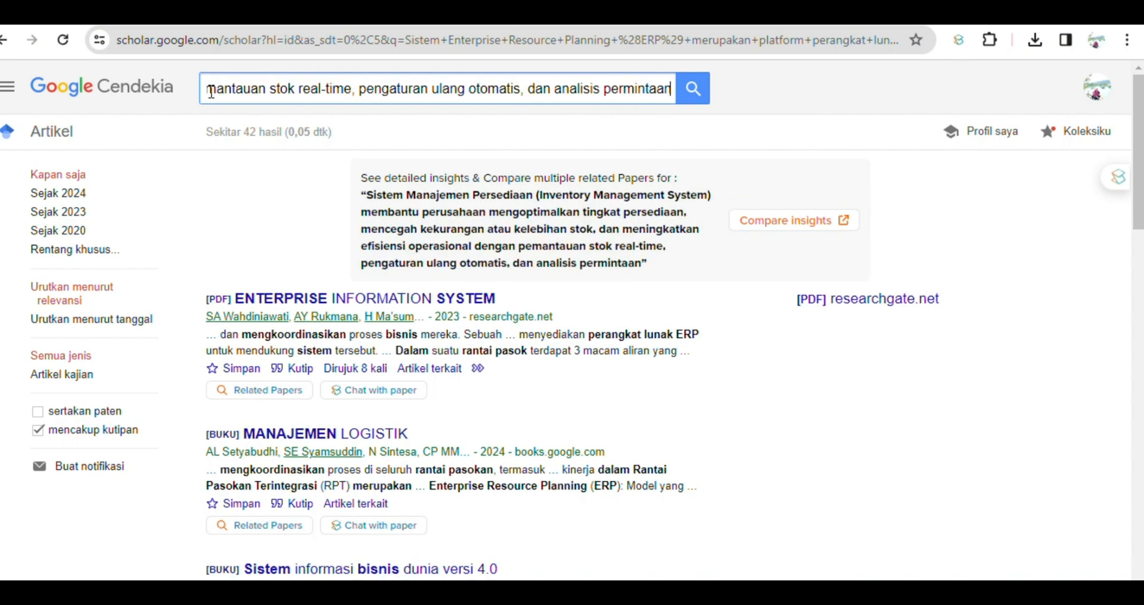
left_click(681, 103)
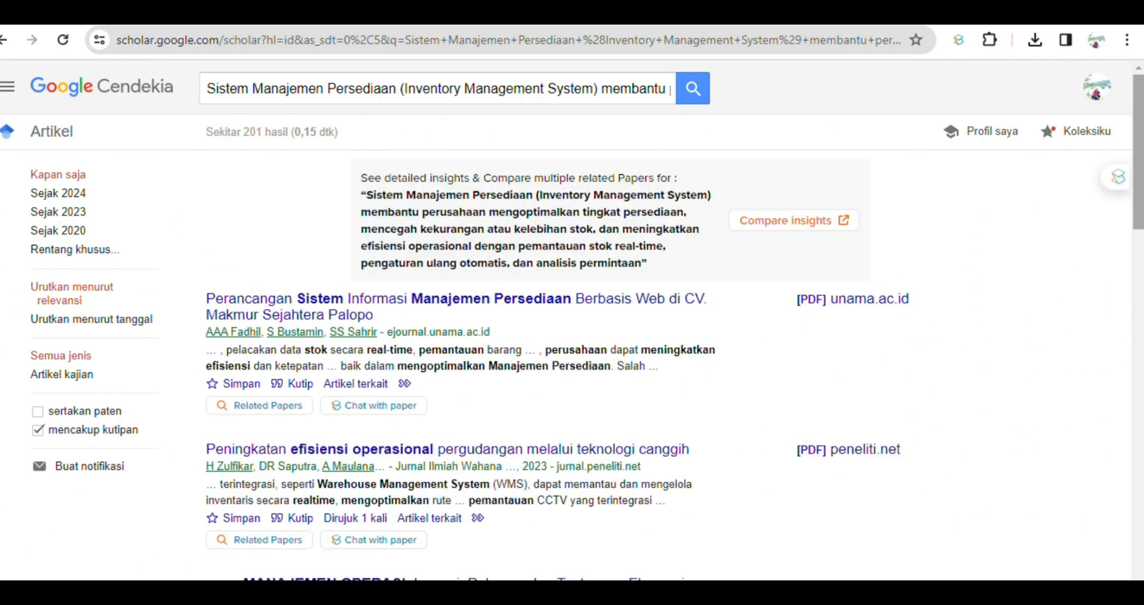
left_click_drag(1139, 227, 1139, 270)
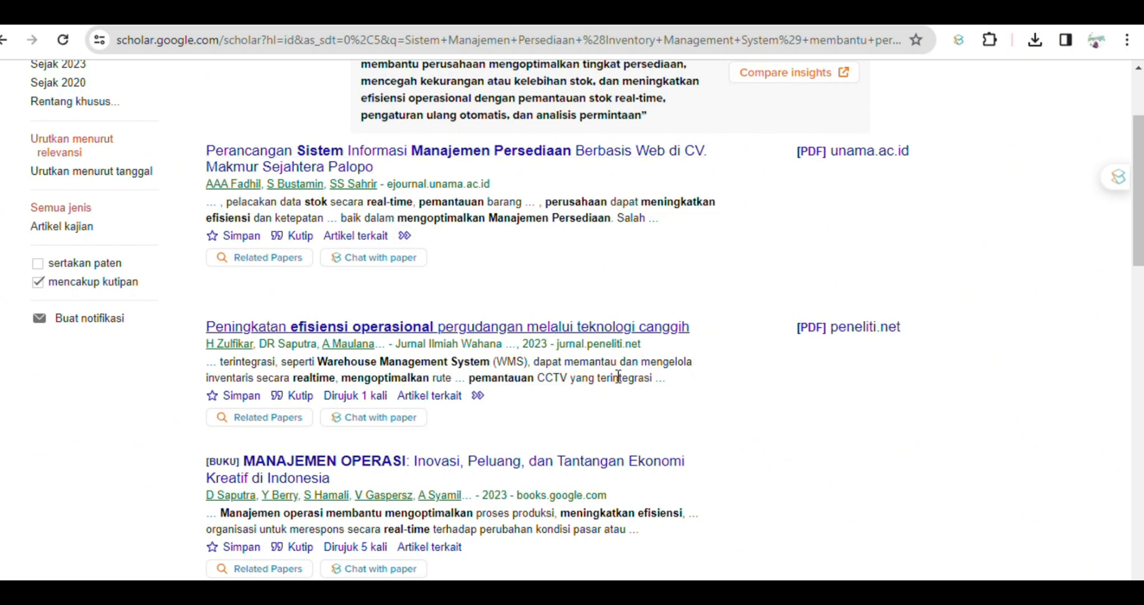
Switch to Mendeley Reference Manager and open the form for adding a library entry manually.
mouse_move(745, 596)
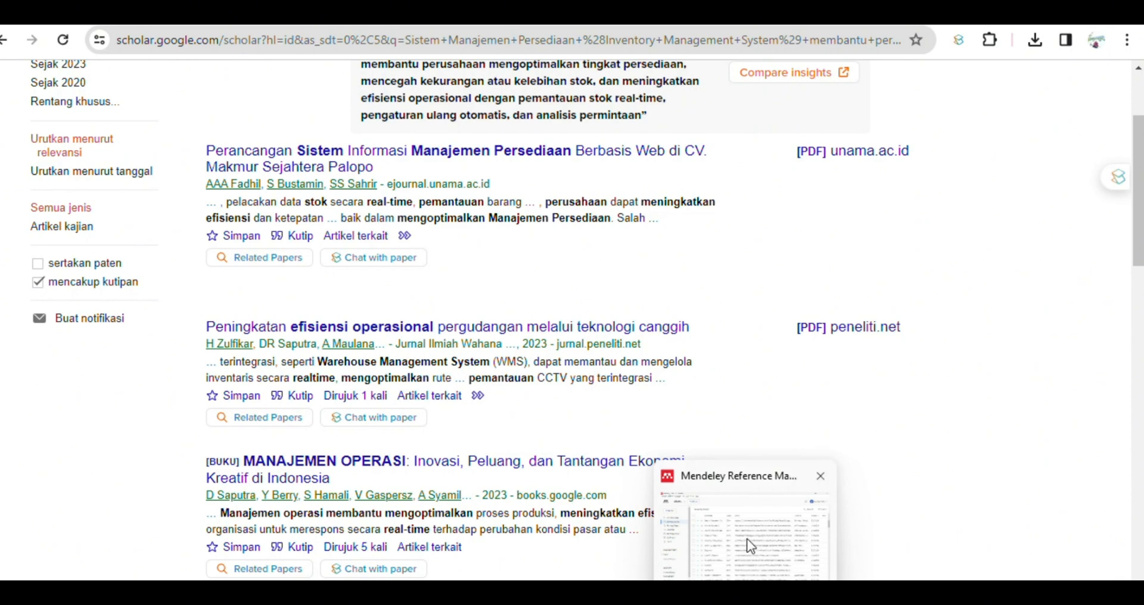
left_click(748, 509)
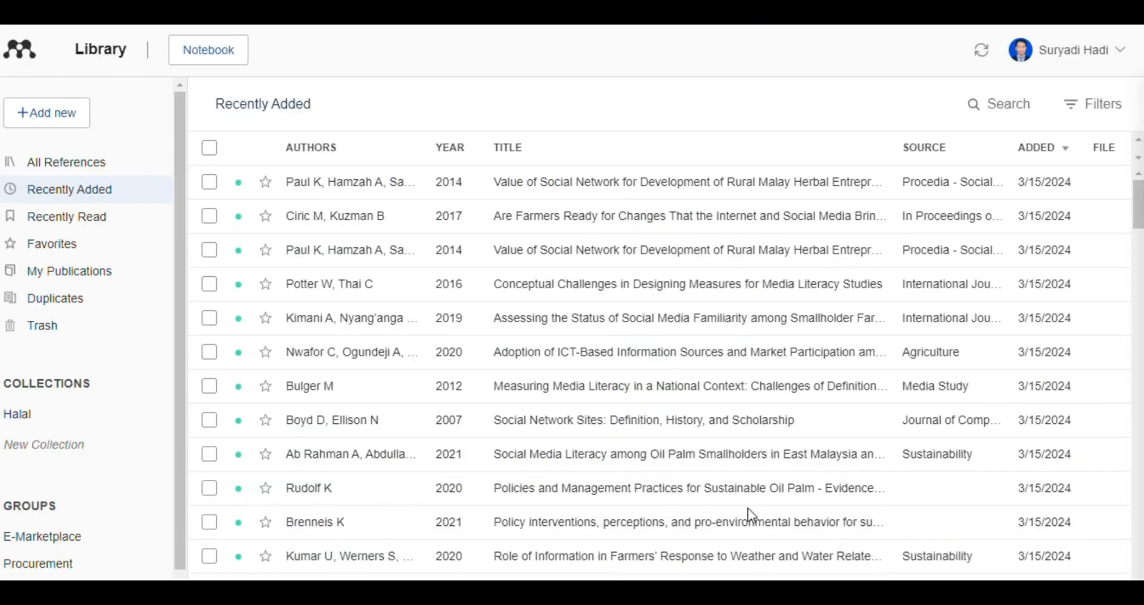
left_click(37, 114)
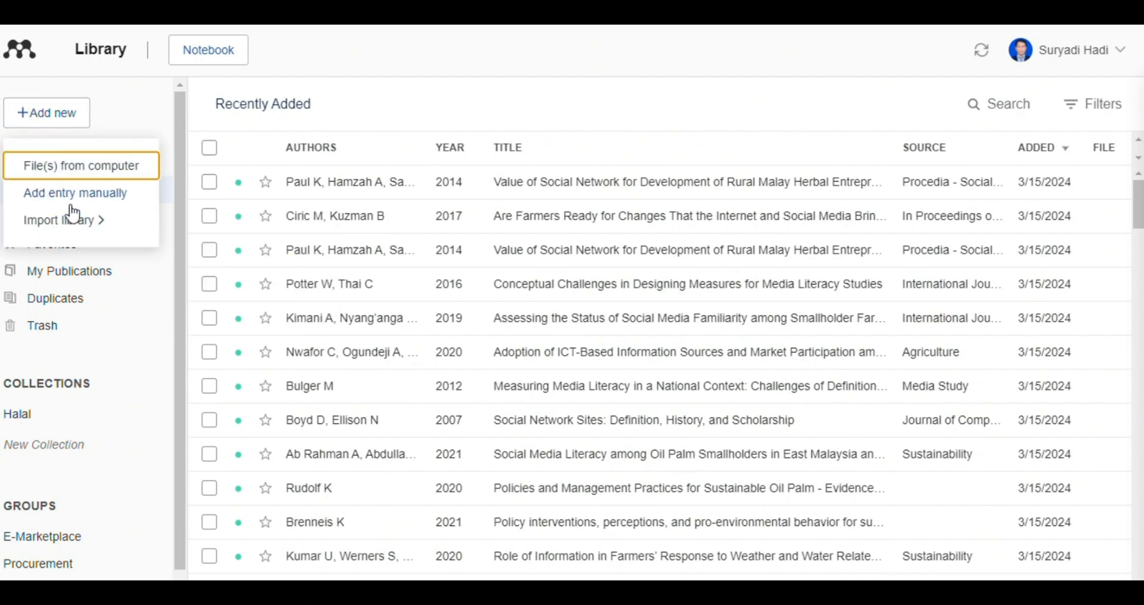
left_click(71, 215)
left_click(57, 119)
left_click(87, 204)
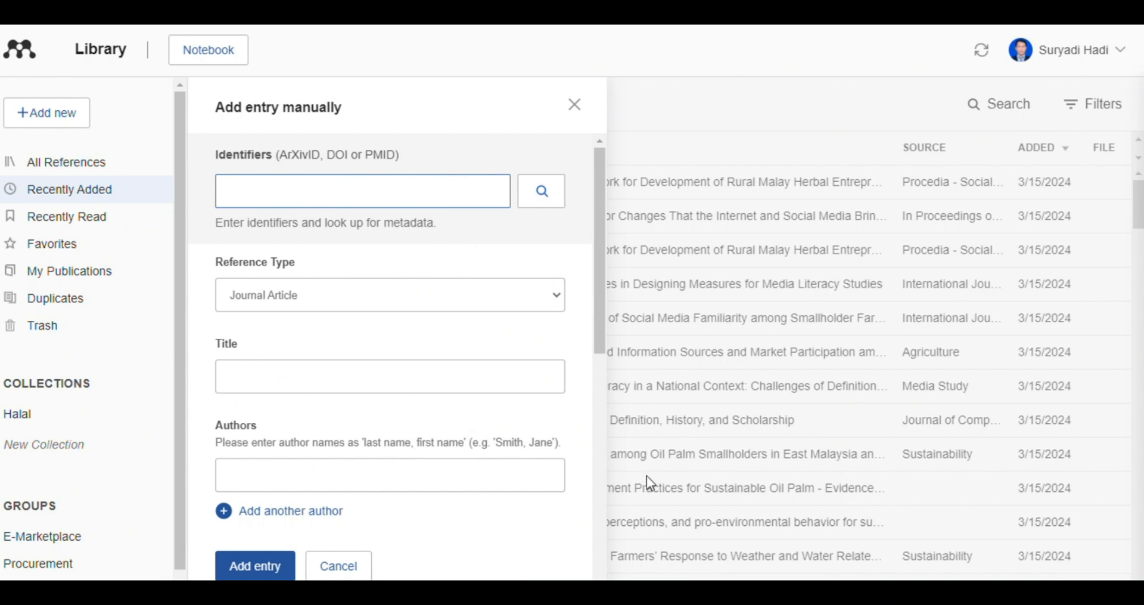
In the Word document, use Mendeley Cite to cite "The impact of COVID-19 on firm innovation" after "analisis permintaan", before the full stop.
mouse_move(671, 595)
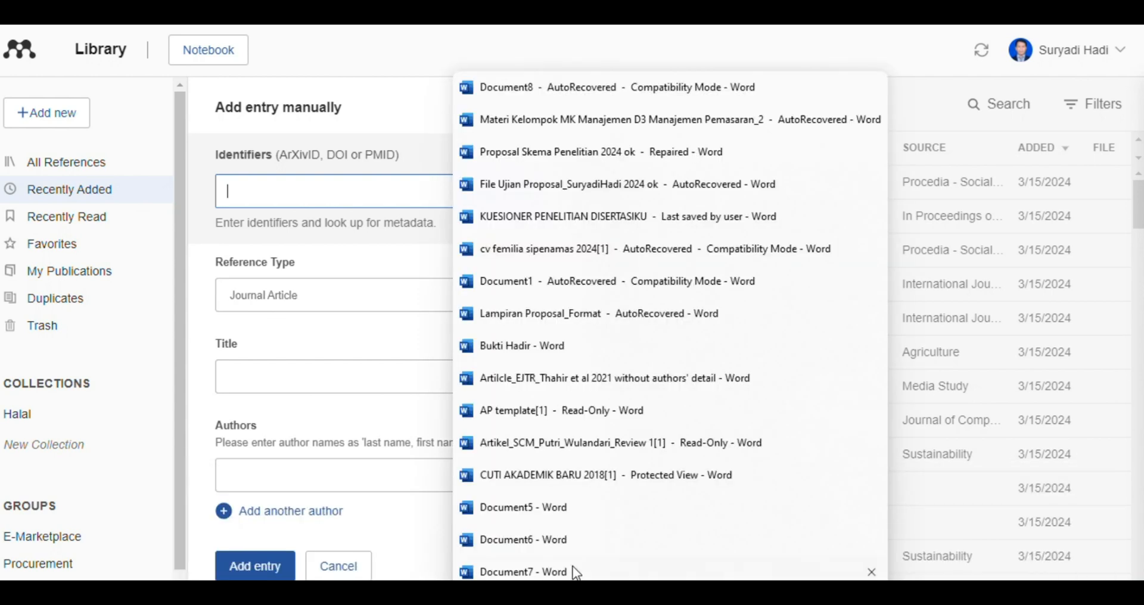
left_click(567, 576)
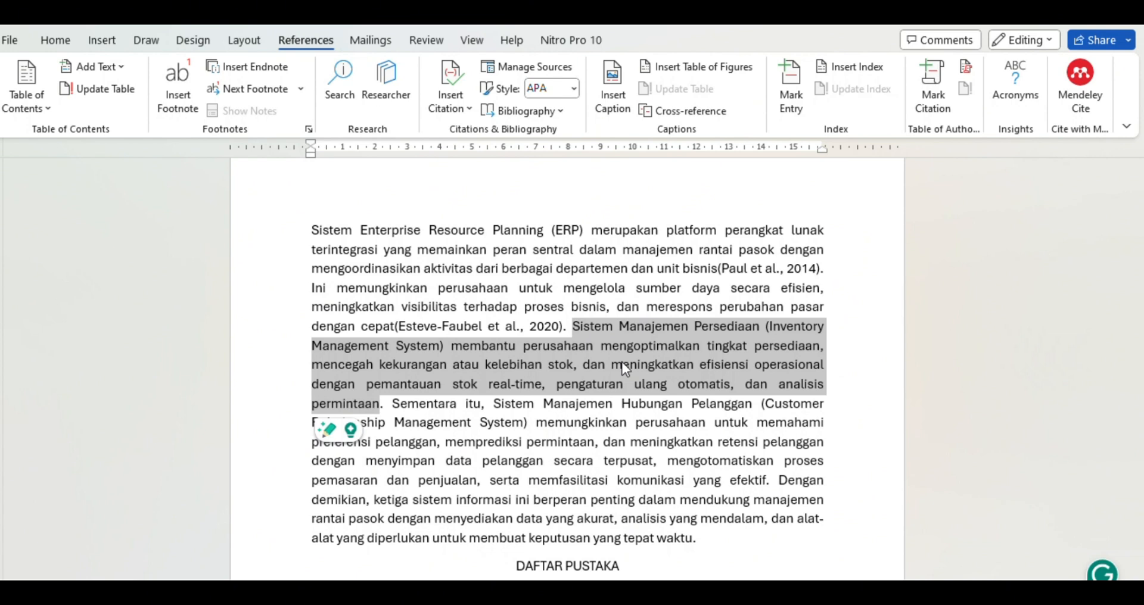
left_click(385, 407)
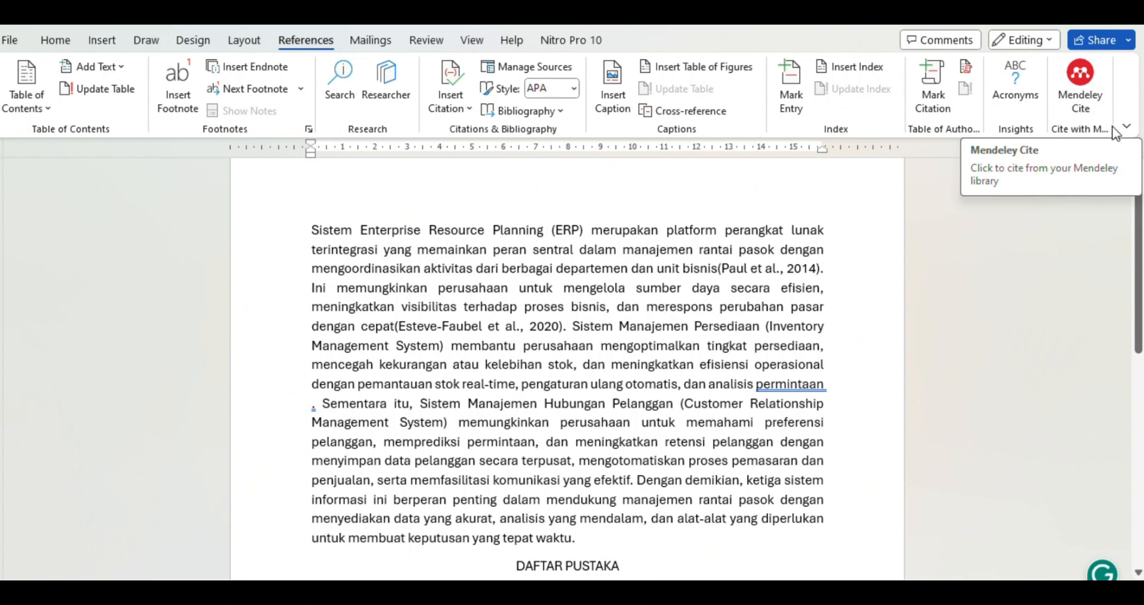
left_click(1084, 73)
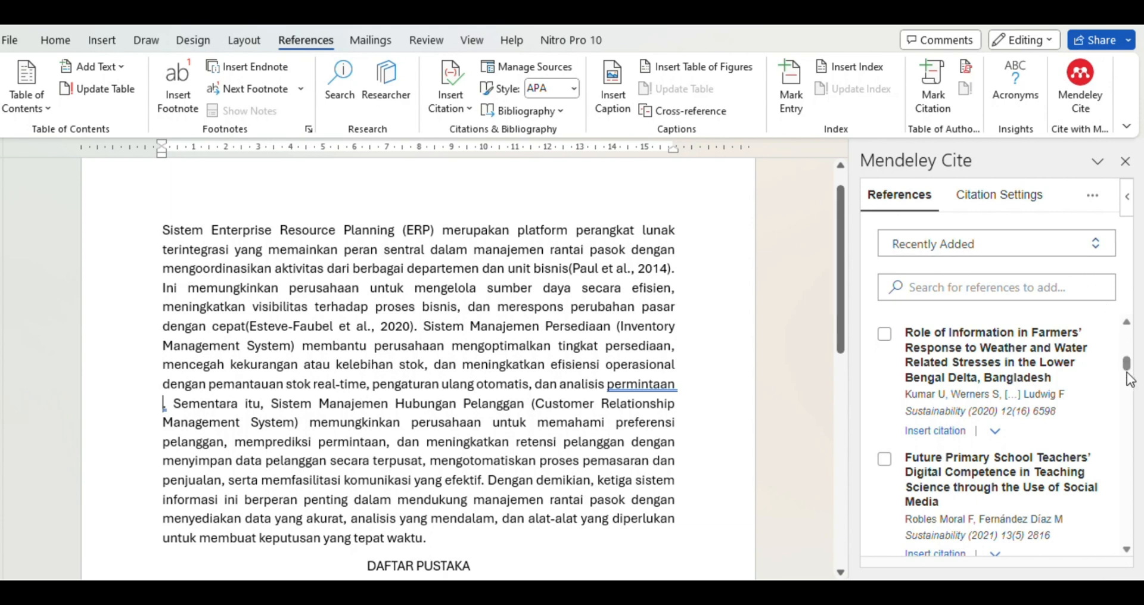
left_click_drag(1131, 370, 1129, 406)
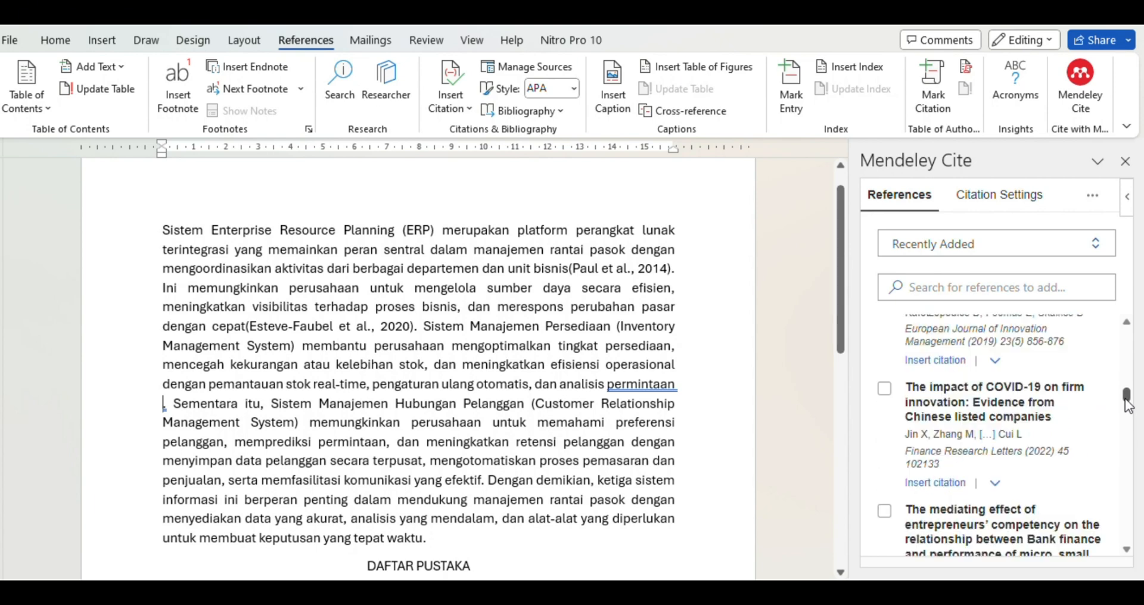
left_click(938, 485)
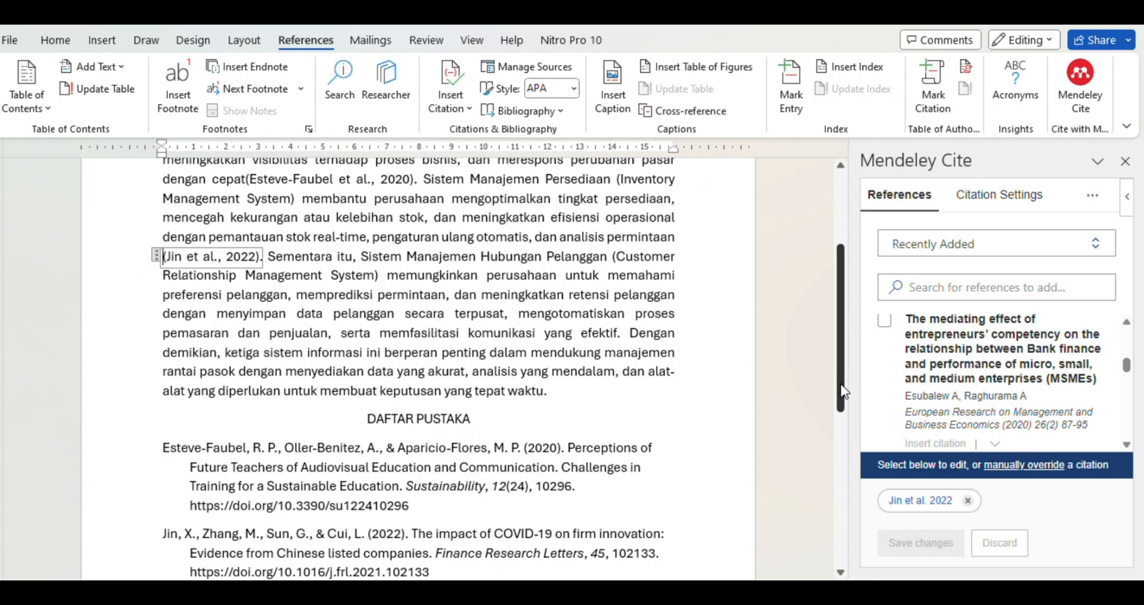
Review the cited paragraph and the DAFTAR PUSTAKA entries, and close the Mendeley Cite pane.
left_click_drag(846, 391, 842, 447)
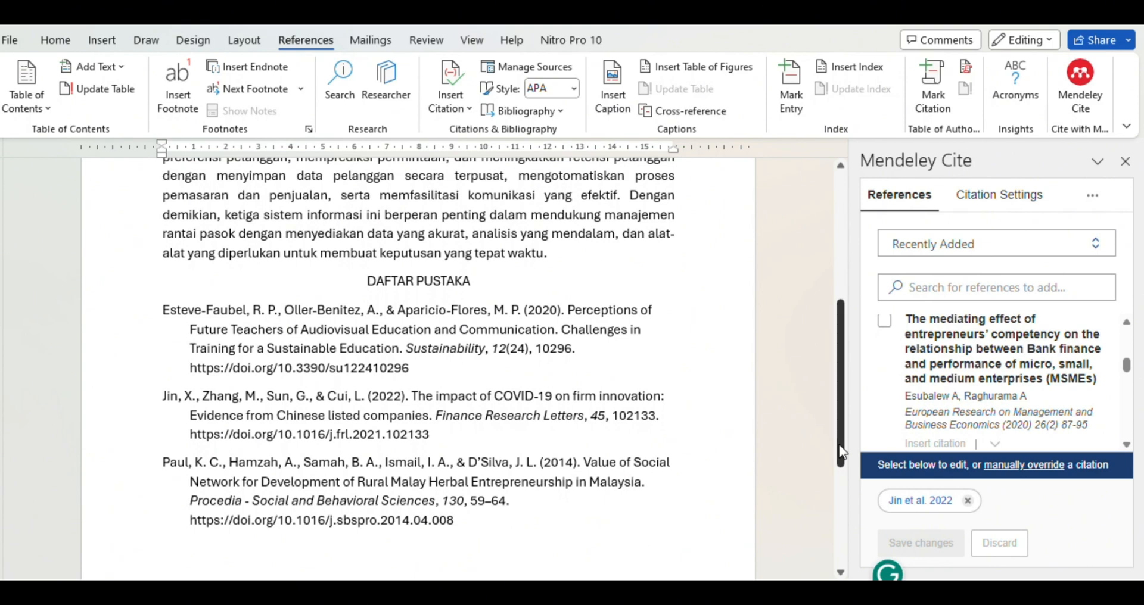
left_click_drag(840, 452, 845, 392)
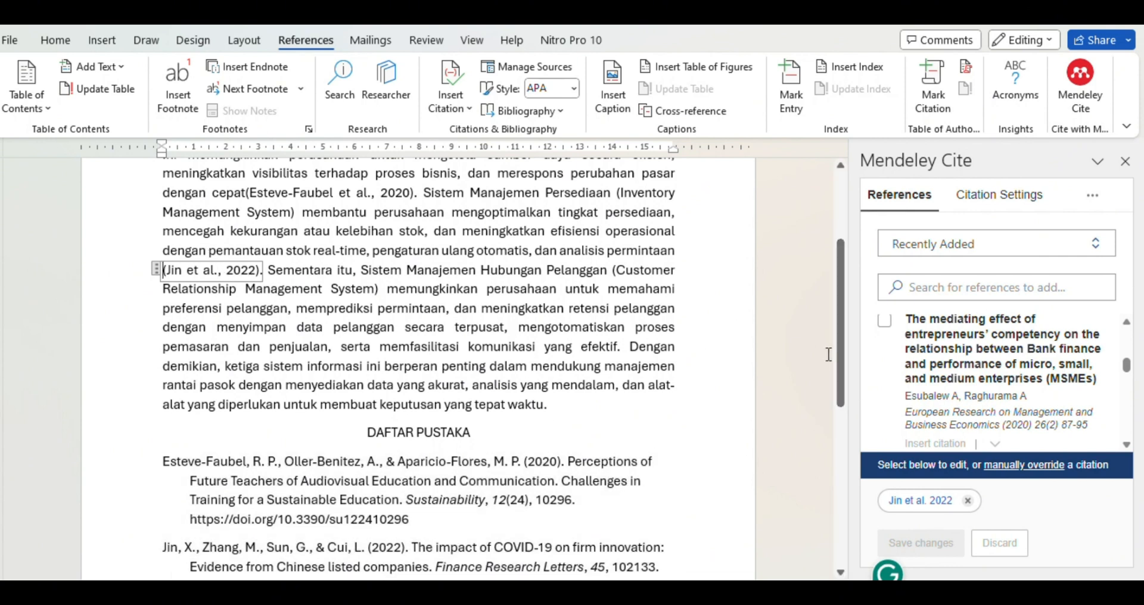
left_click_drag(839, 363, 841, 438)
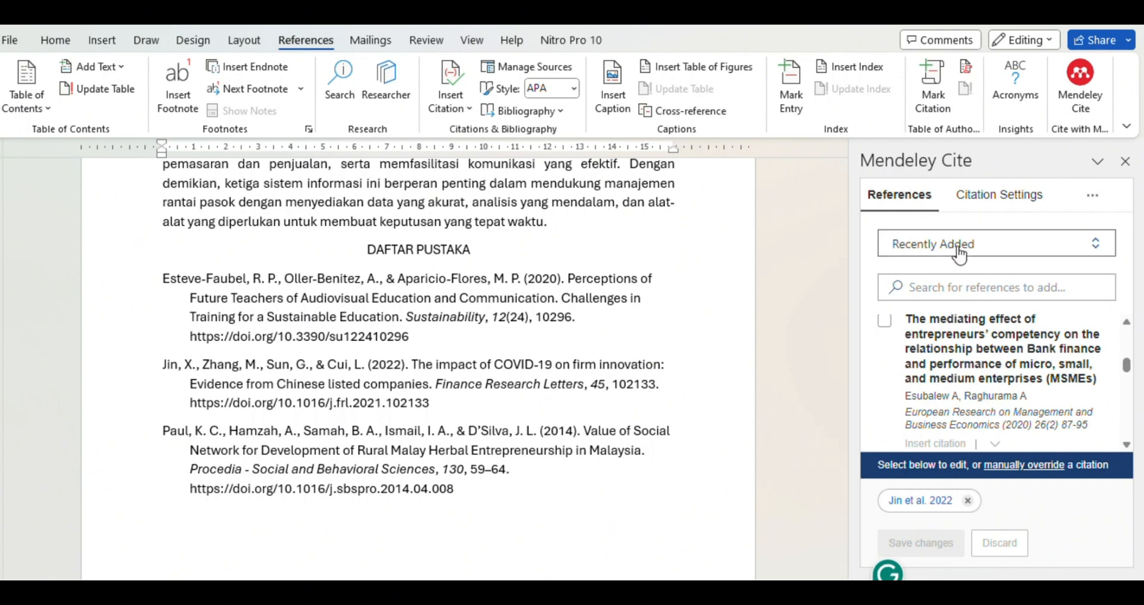
left_click(841, 238)
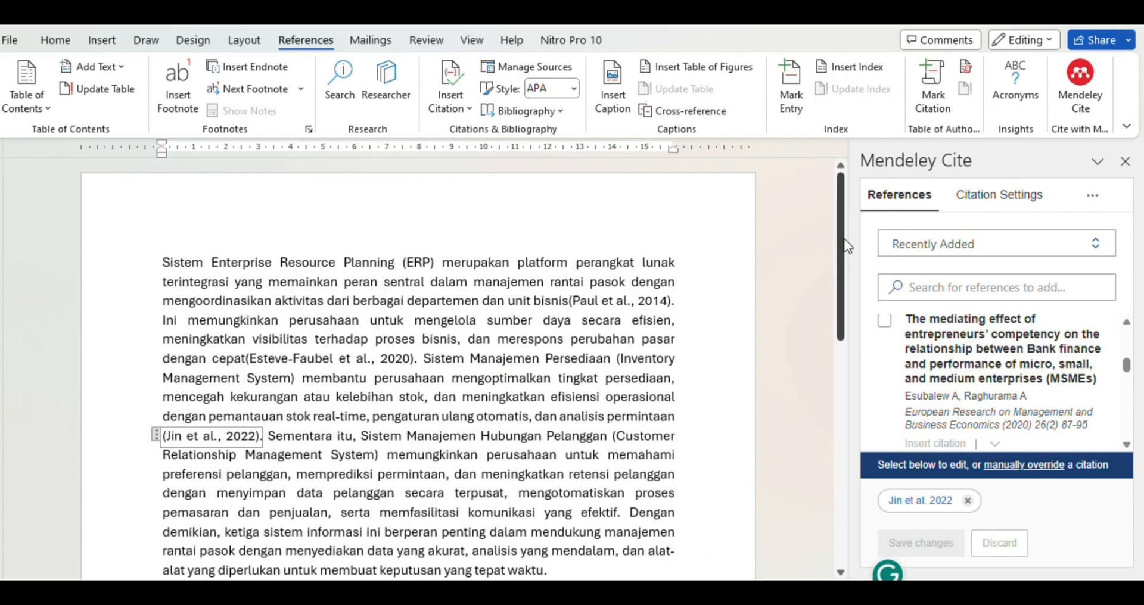
left_click_drag(844, 246, 845, 269)
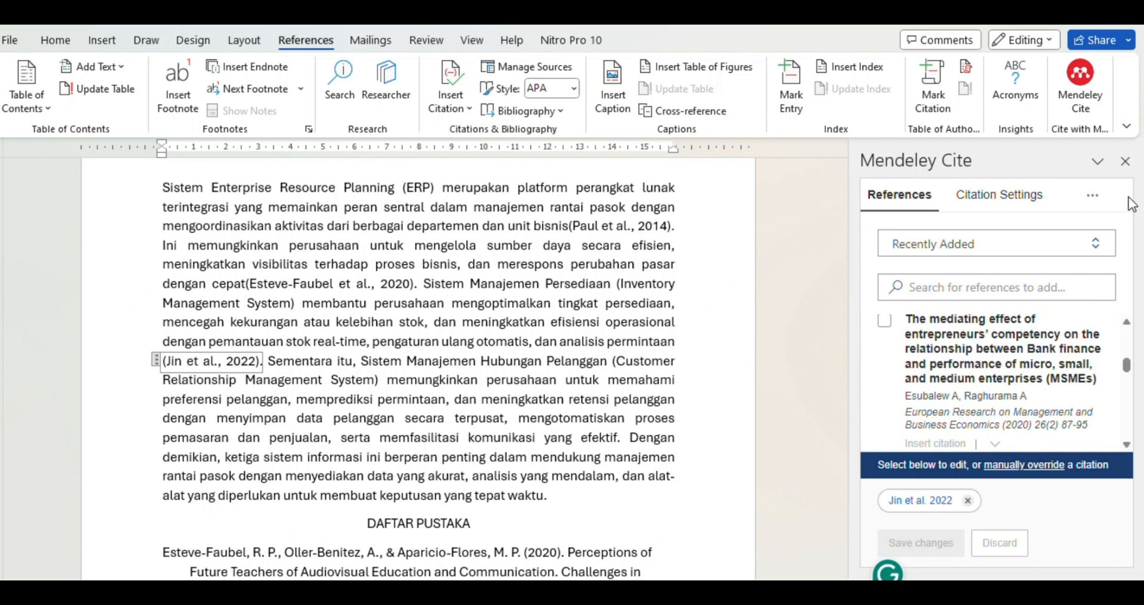
left_click(1126, 160)
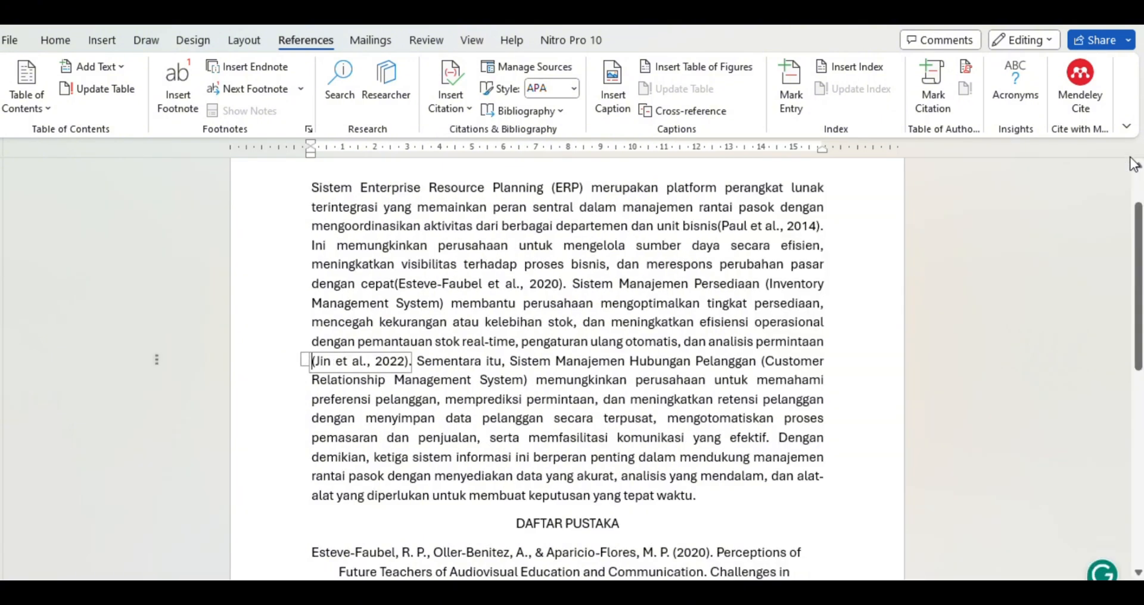
mouse_move(1139, 263)
left_mouse_down()
mouse_move(1140, 248)
mouse_move(1140, 272)
left_mouse_up()
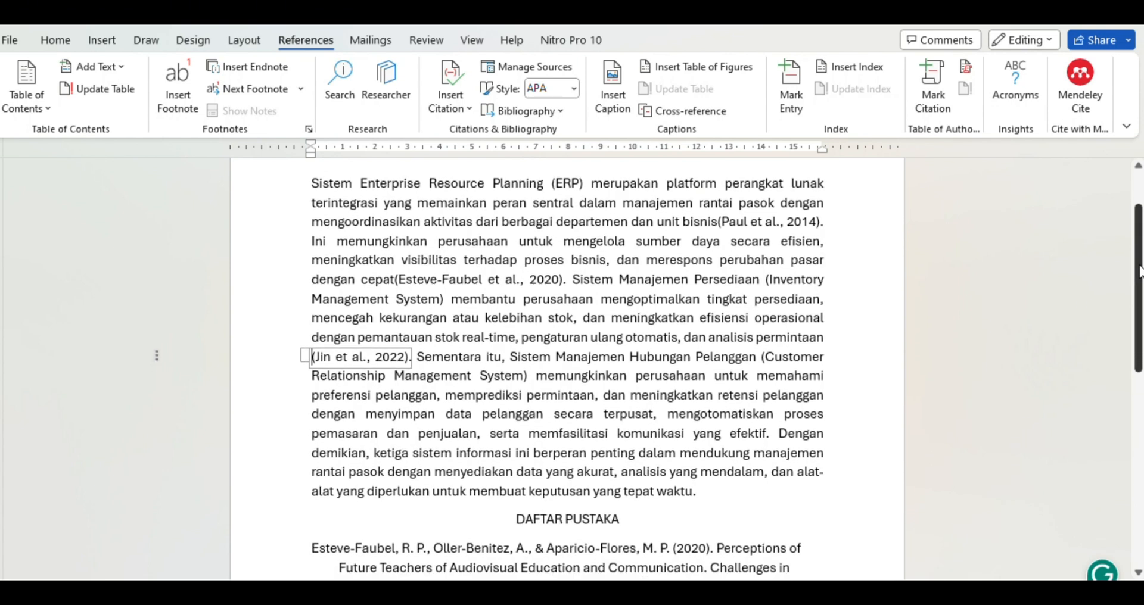